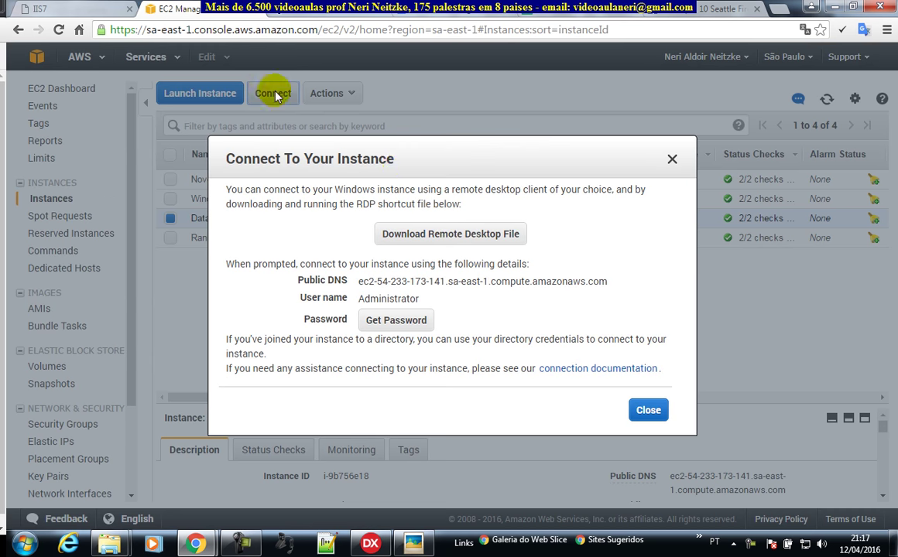
Step: Download the instance's Remote Desktop file and go to Get Password
left_click(456, 236)
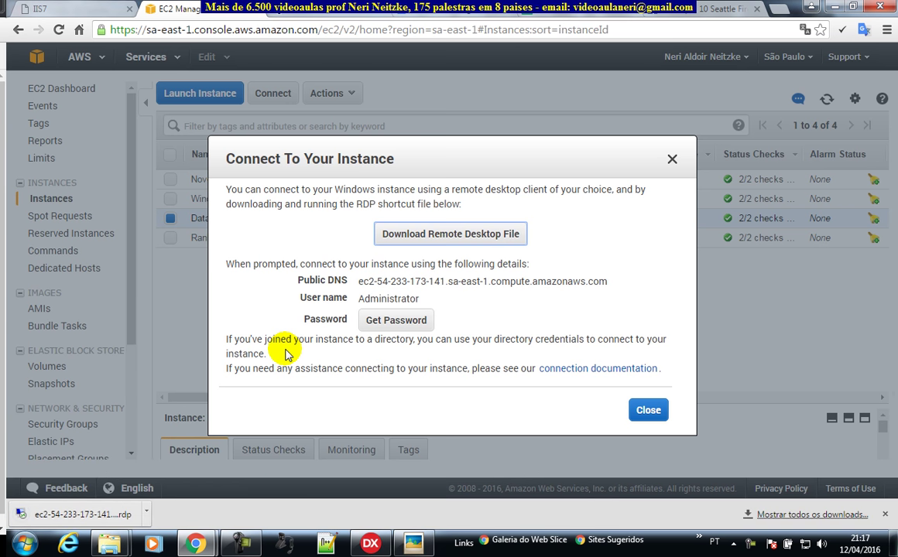
left_click(409, 320)
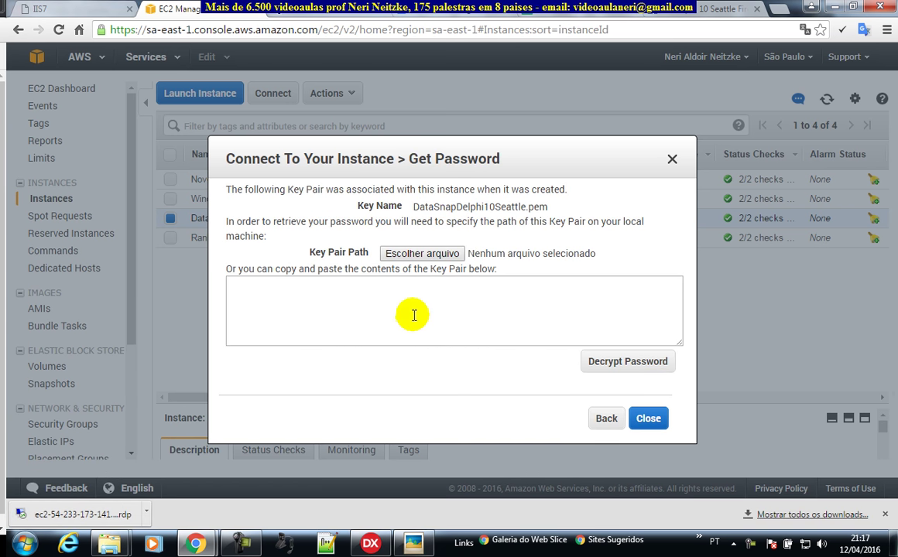
Step: Load key DataSnapDelphi10Seattle.pem, decrypt the Administrator password, and select the DNS, user and password
left_click(421, 253)
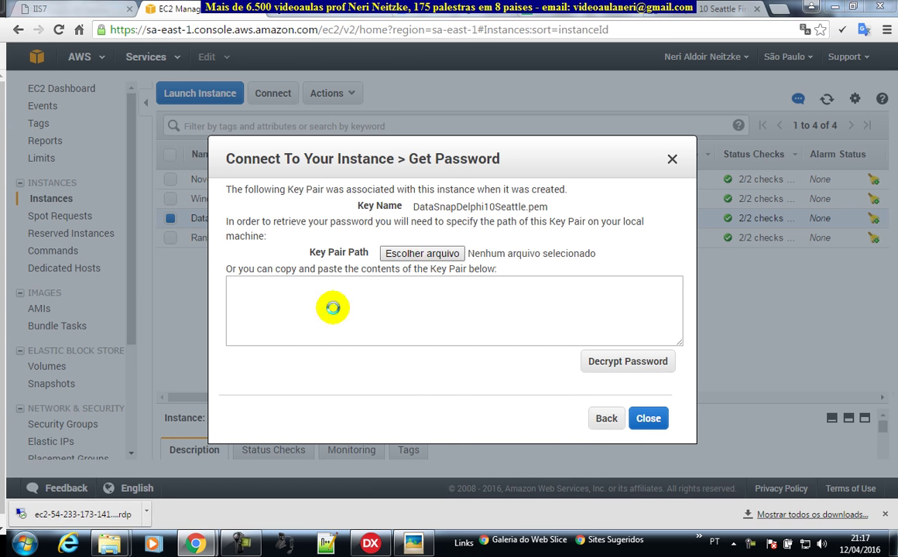
type("da")
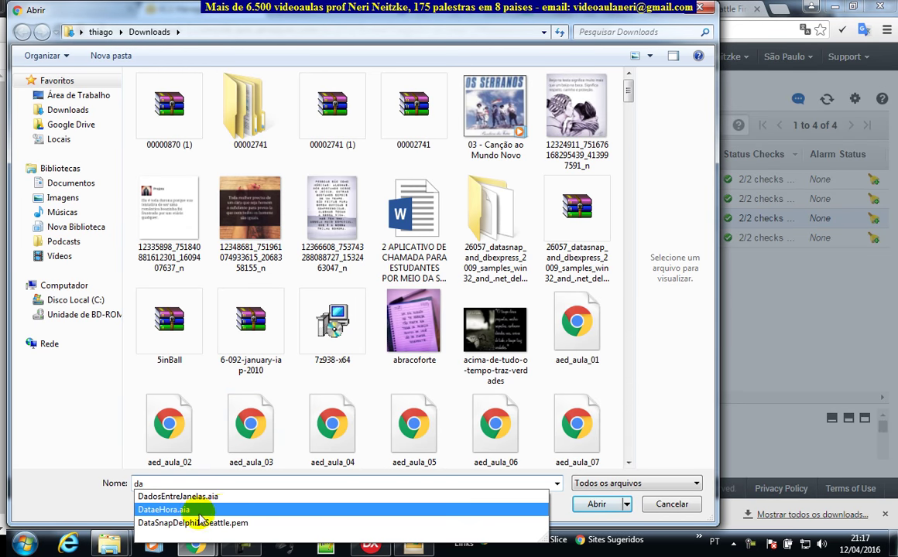
left_click(195, 518)
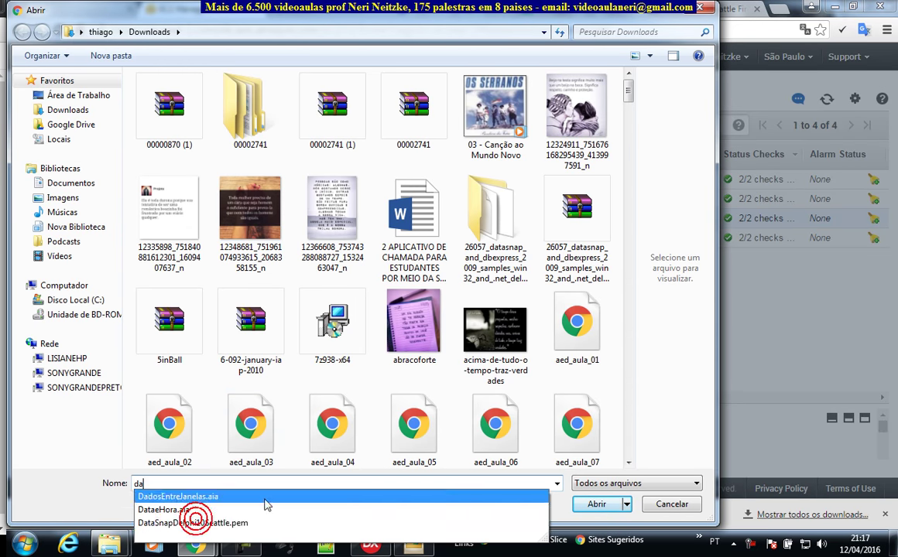
left_click(593, 507)
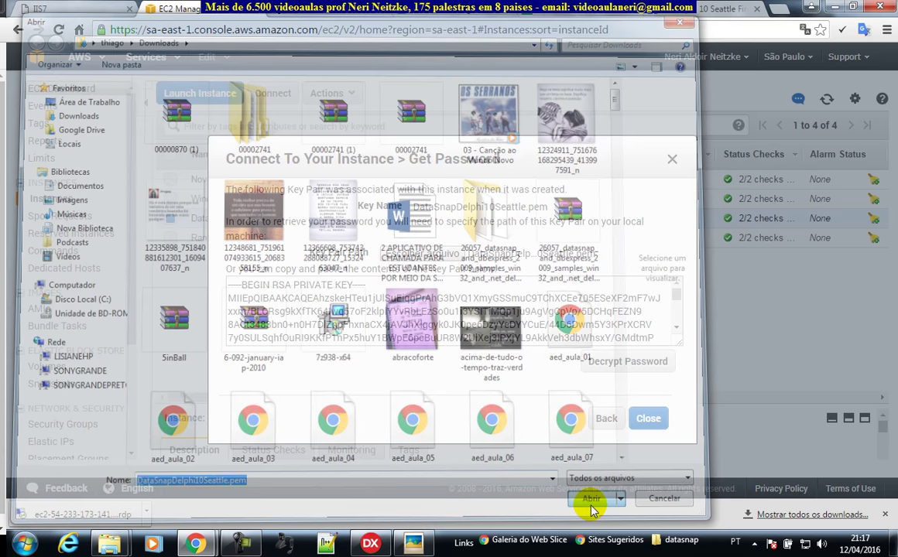
left_click(605, 364)
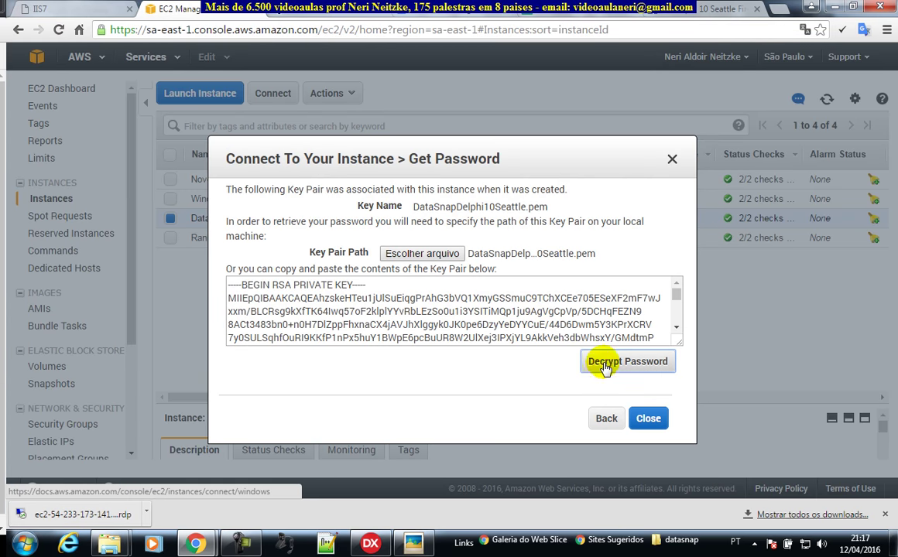
left_click_drag(445, 302, 320, 280)
key("ctrl+c")
left_click(467, 300)
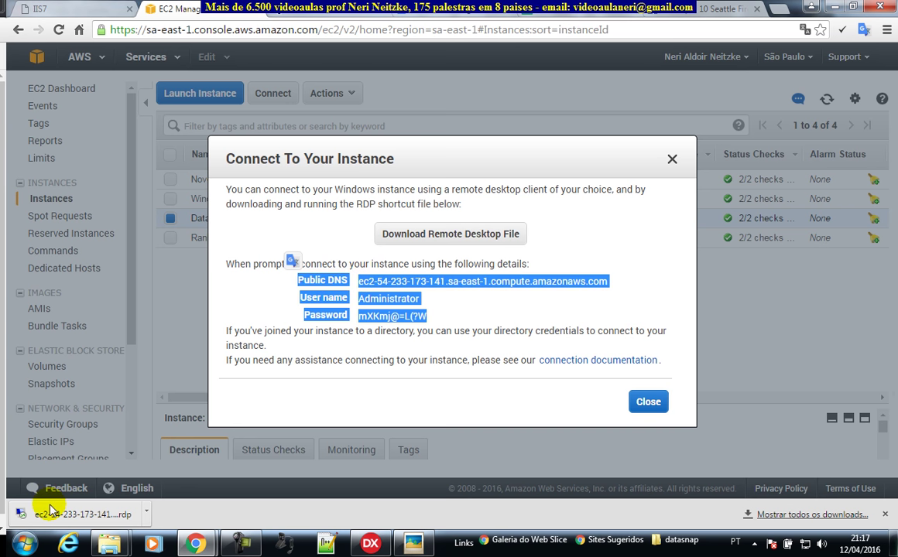
Step: Paste the DNS, user name and password into a new Notepad note, then launch the downloaded .rdp file
key("super")
left_click(81, 270)
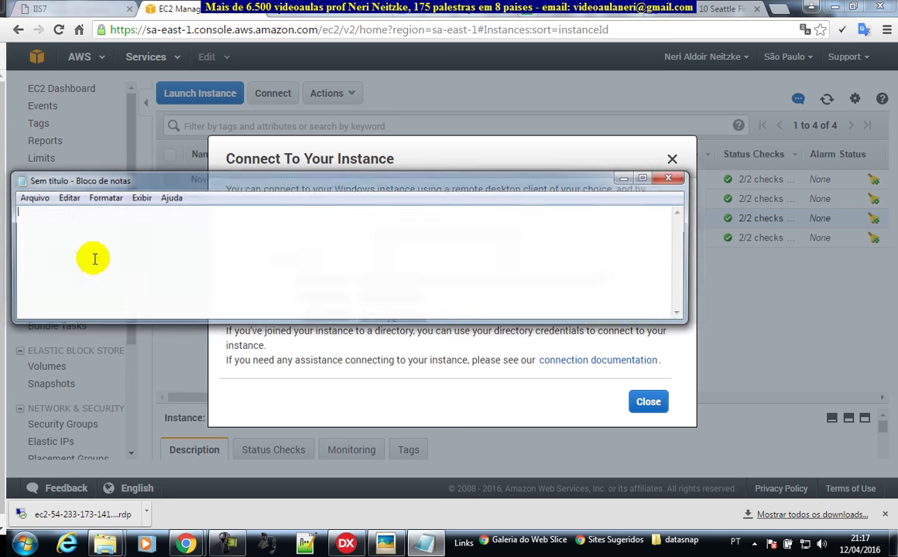
key("ctrl+v")
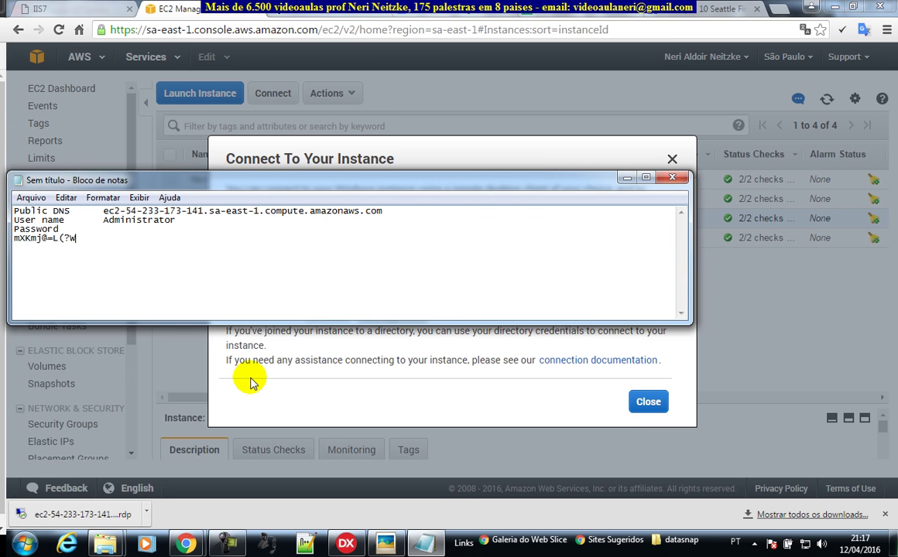
left_click_drag(84, 241, 10, 239)
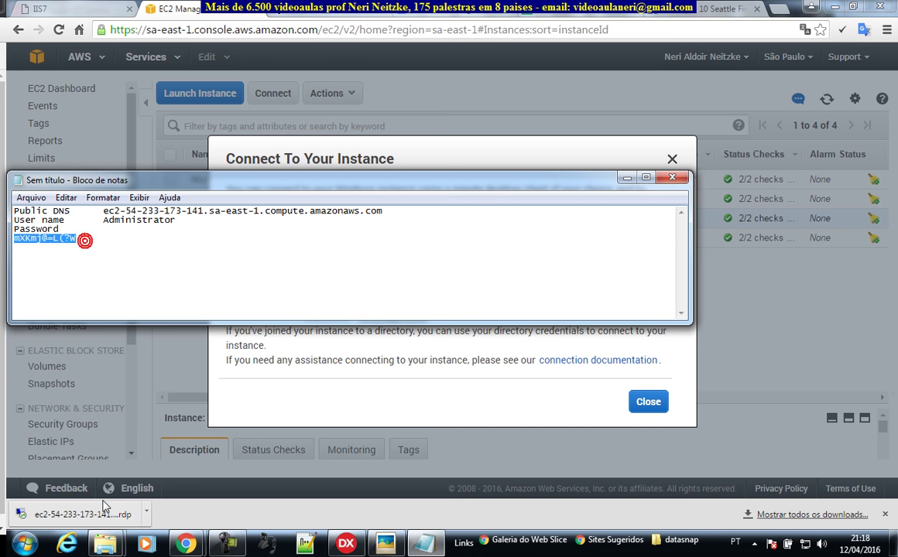
left_click(291, 261)
left_click(100, 515)
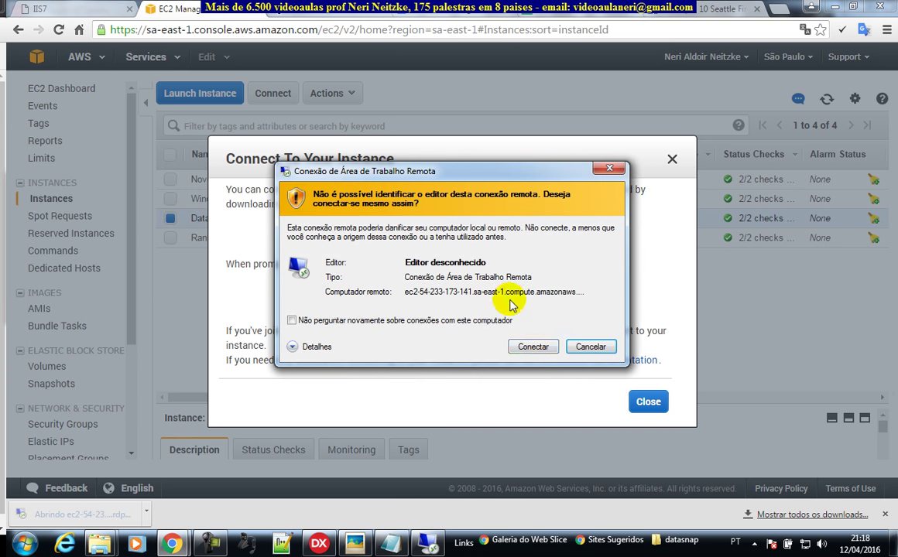
Step: Connect to the EC2 instance as administrator with the decrypted password, accepting the certificate
left_click(533, 348)
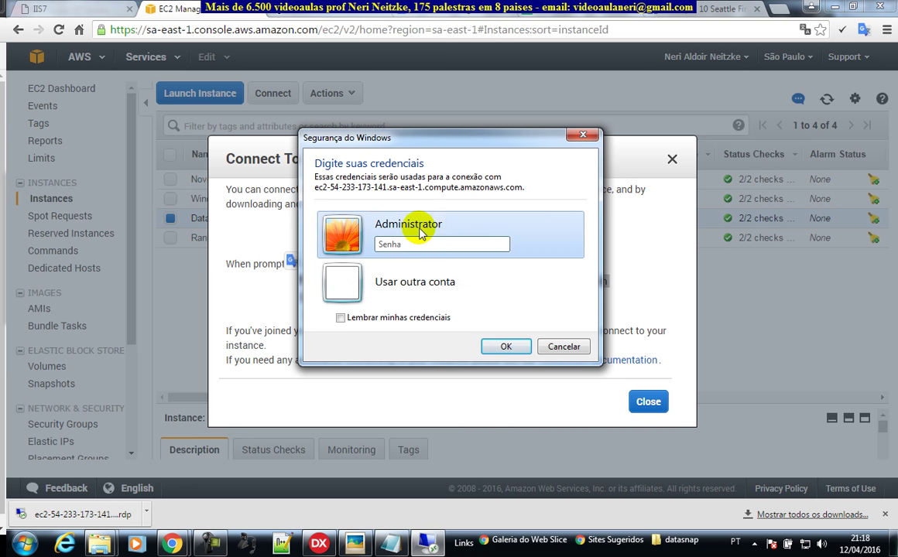
left_click(402, 282)
type("administrator")
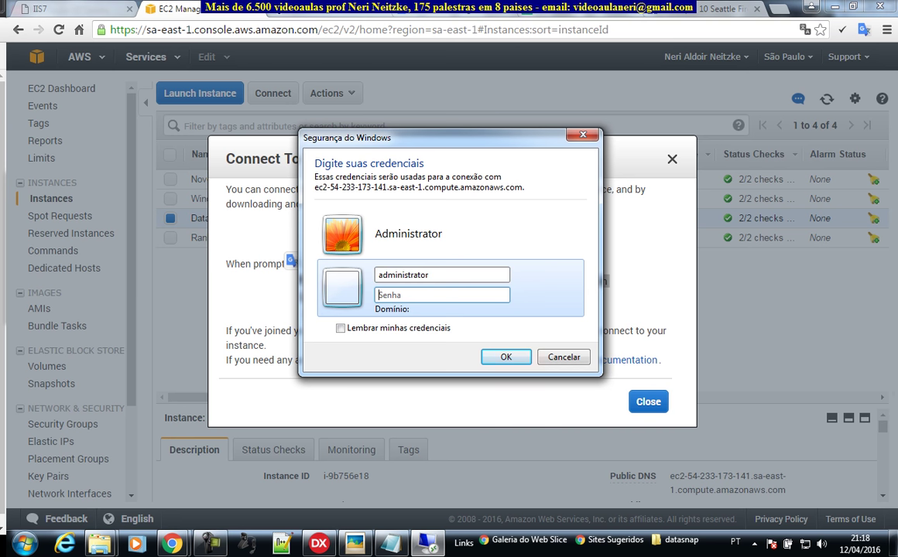
left_click(501, 355)
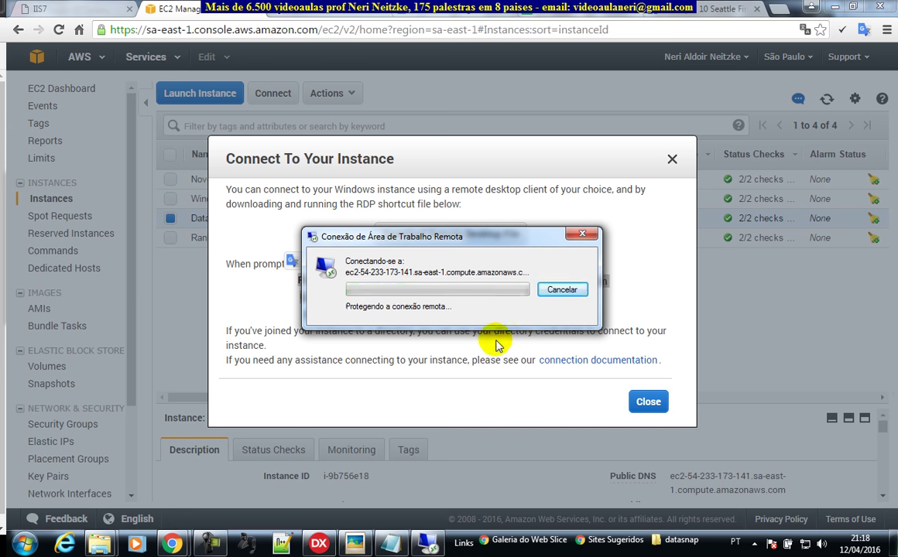
left_click(511, 385)
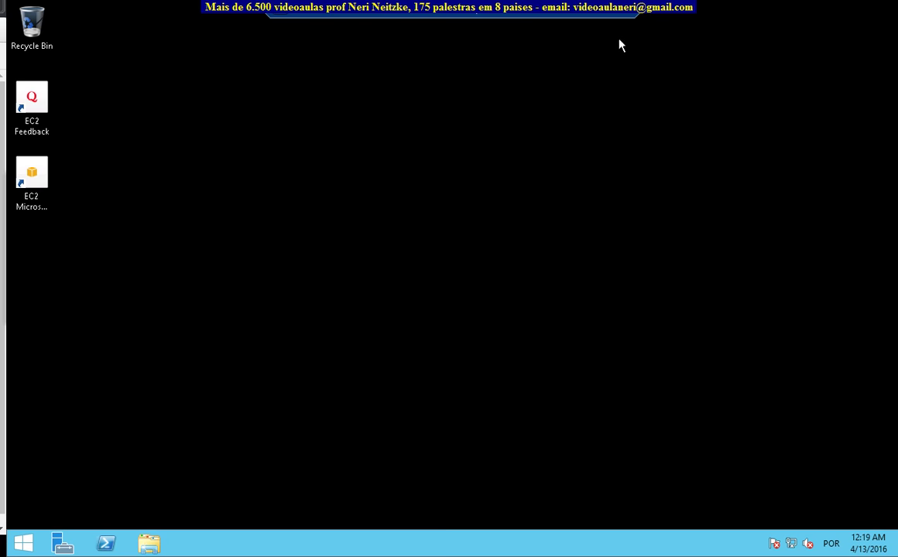
Step: Minimize the remote session window and close the Connect To Your Instance dialog
left_click(610, 16)
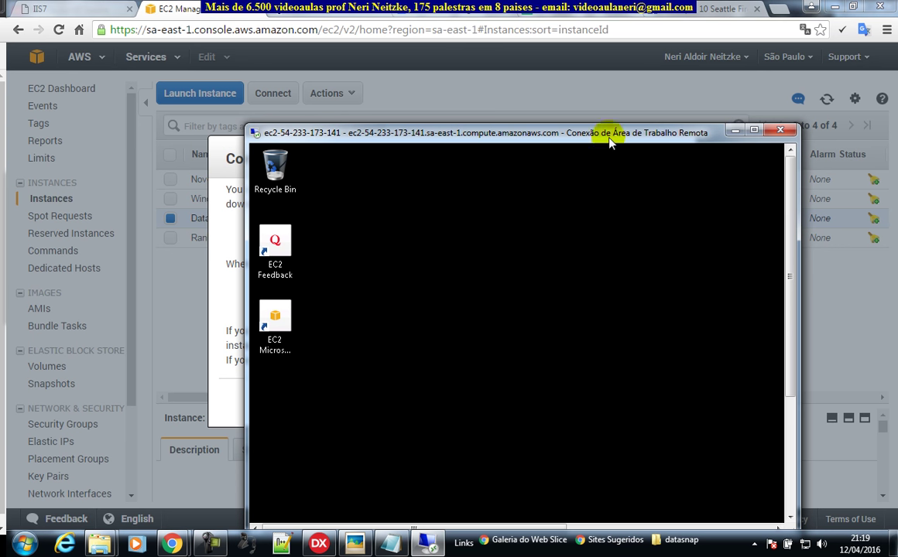
left_click(741, 132)
left_click(670, 157)
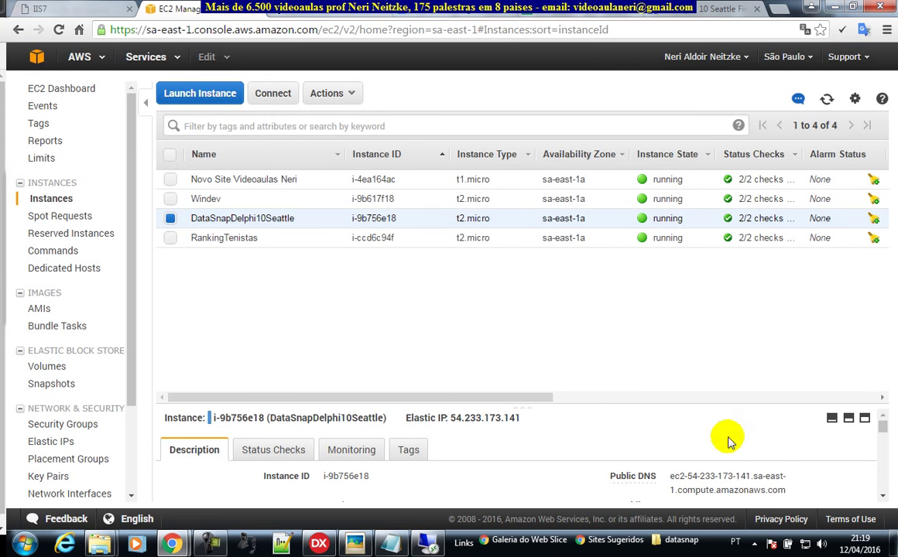
Step: Read off Elastic IP 54.233.173.141 in the instance details, then bring RAD Studio forward
left_click_drag(484, 417, 498, 418)
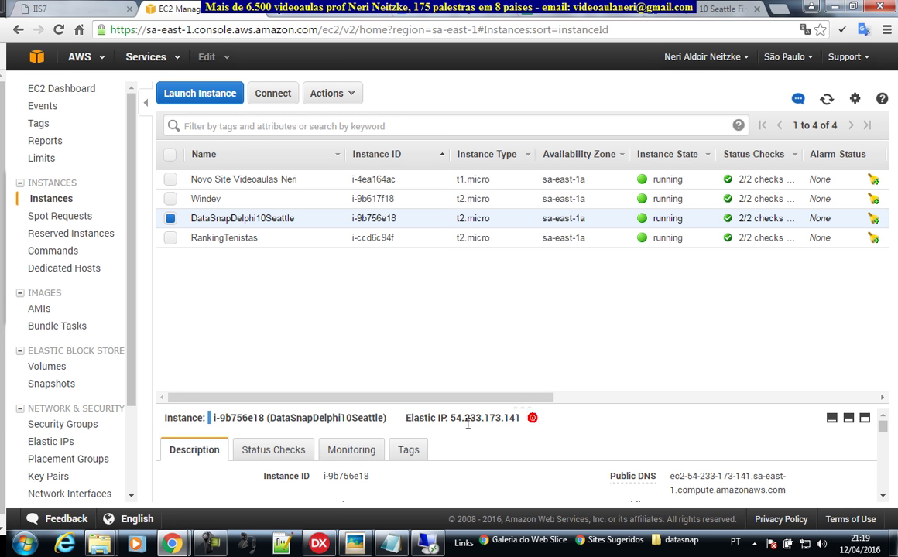
left_click(455, 419)
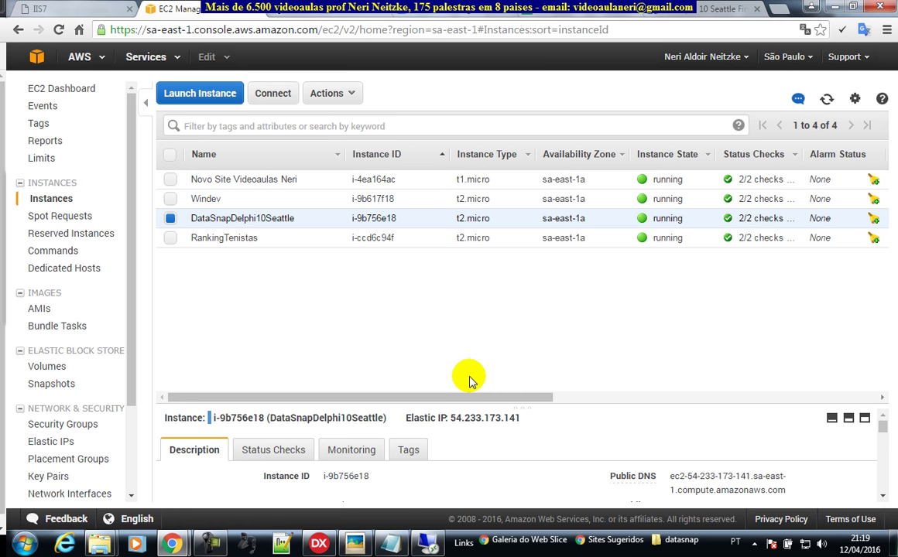
left_click(319, 543)
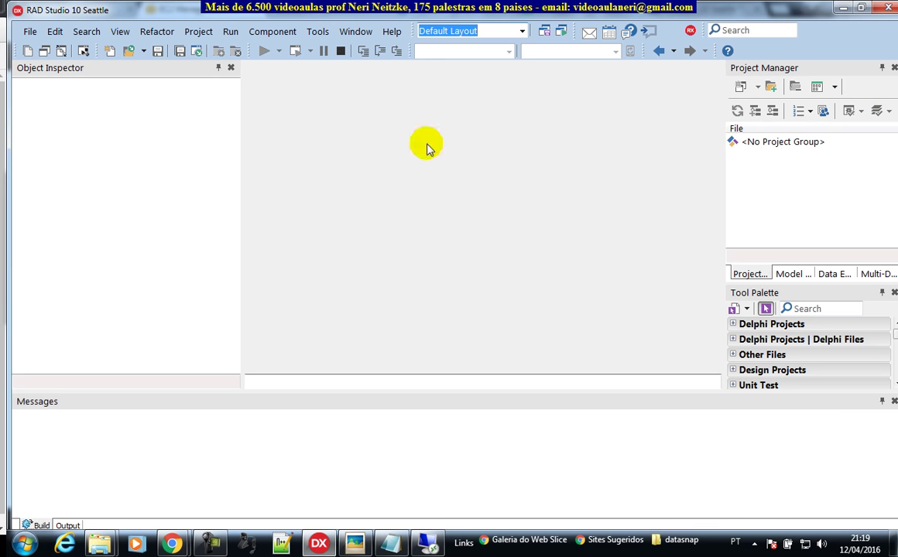
Step: Open ProjectGroupDataSnap1 from the DataSnao Projeto 1 Manual folder
left_click(127, 54)
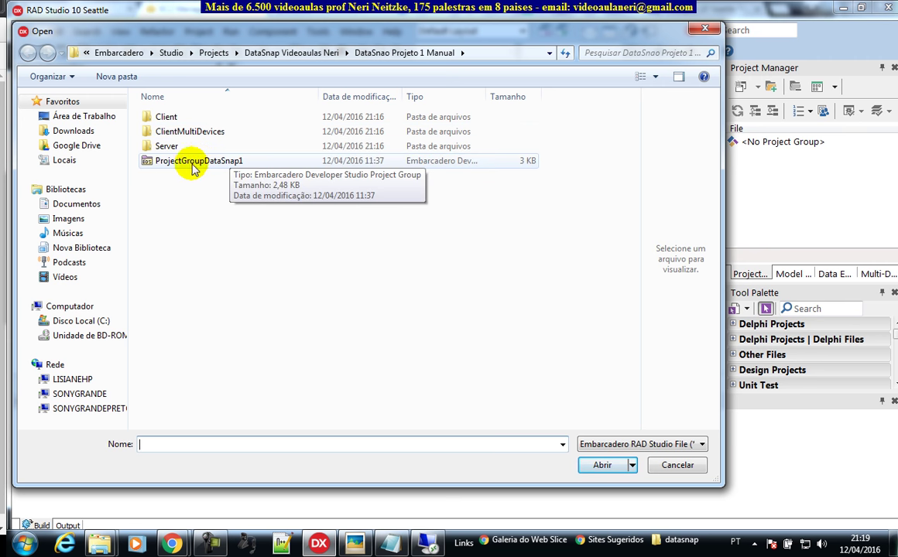
double_click(232, 163)
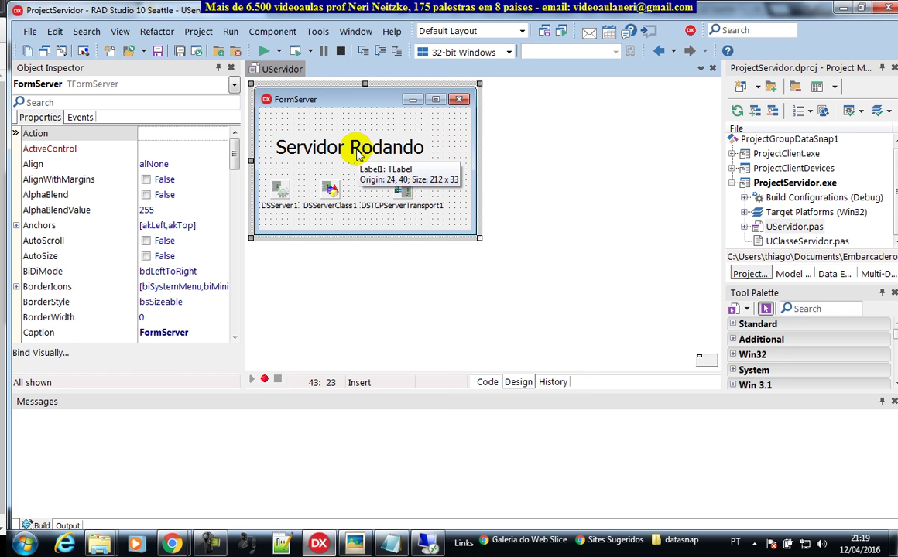
Step: Run the server project, then make ProjectClient.exe active and run it
left_click(264, 51)
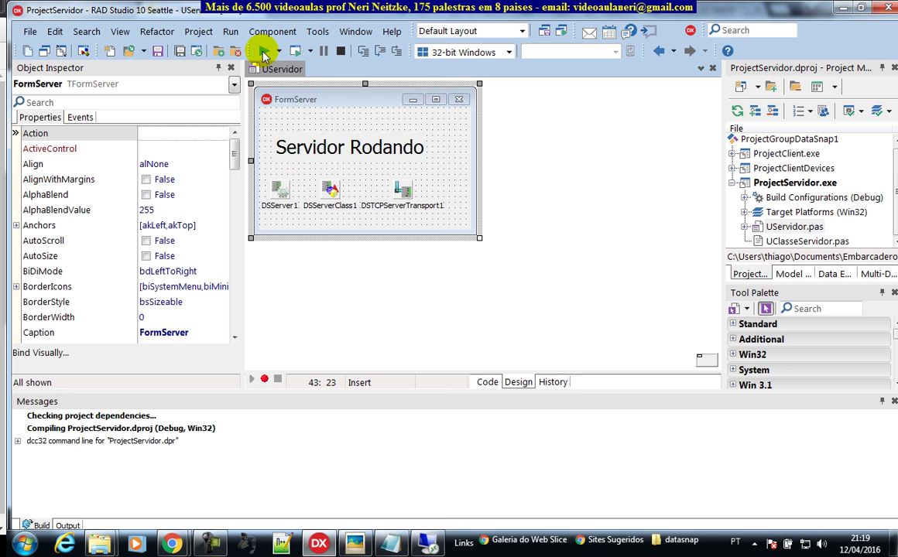
left_click_drag(190, 133, 112, 125)
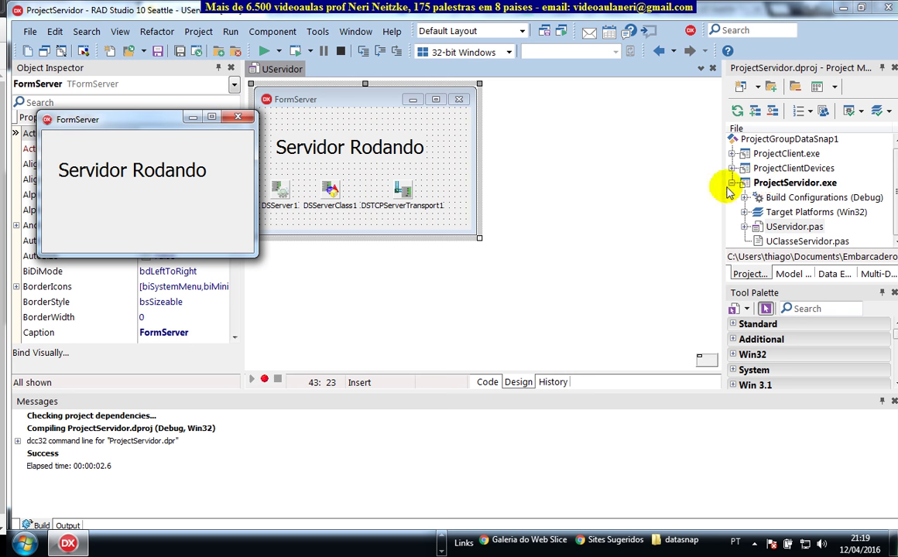
left_click(731, 184)
double_click(785, 156)
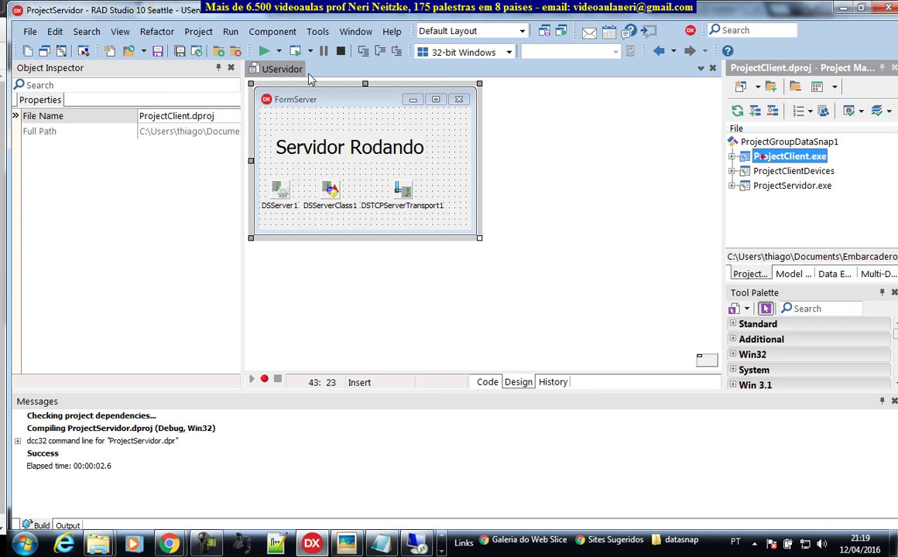
left_click(263, 51)
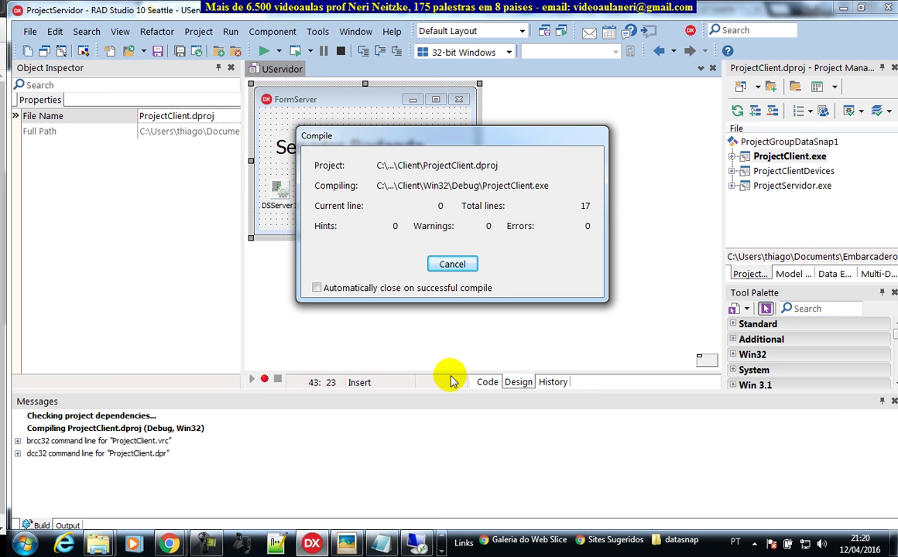
left_click_drag(180, 35, 693, 161)
Step: Send 'neti' from the client, getting it echoed back and reversed as 'iten'
left_click(642, 215)
type("neti")
left_click(631, 232)
left_click(699, 232)
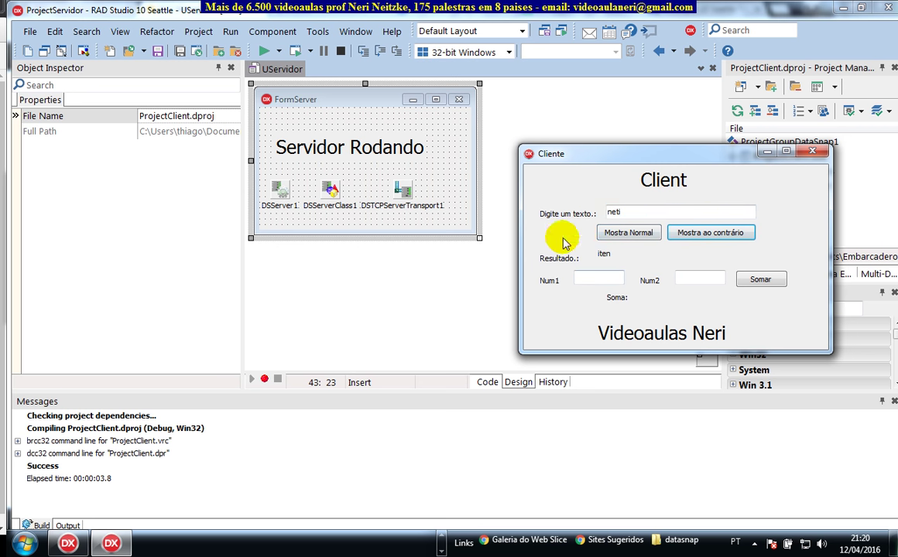
Step: Close the running client and server applications
left_click(82, 542)
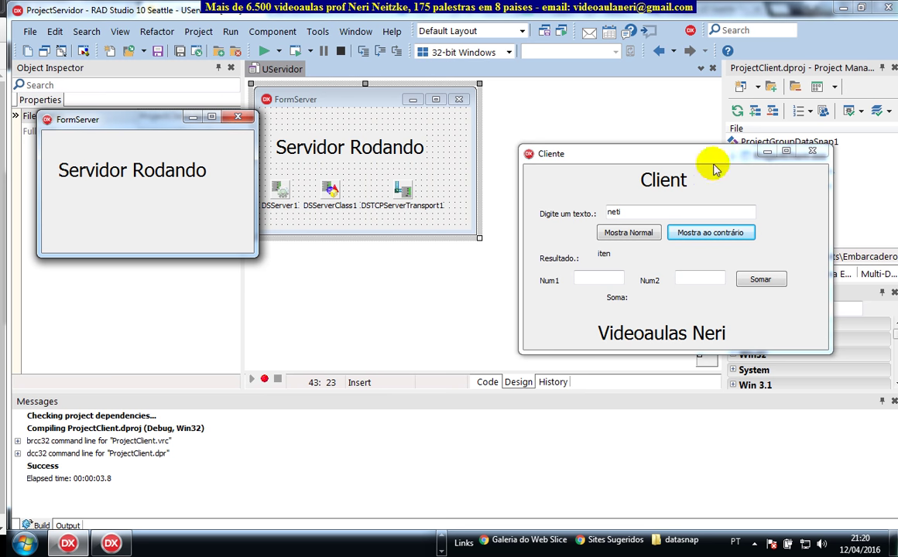
left_click(812, 152)
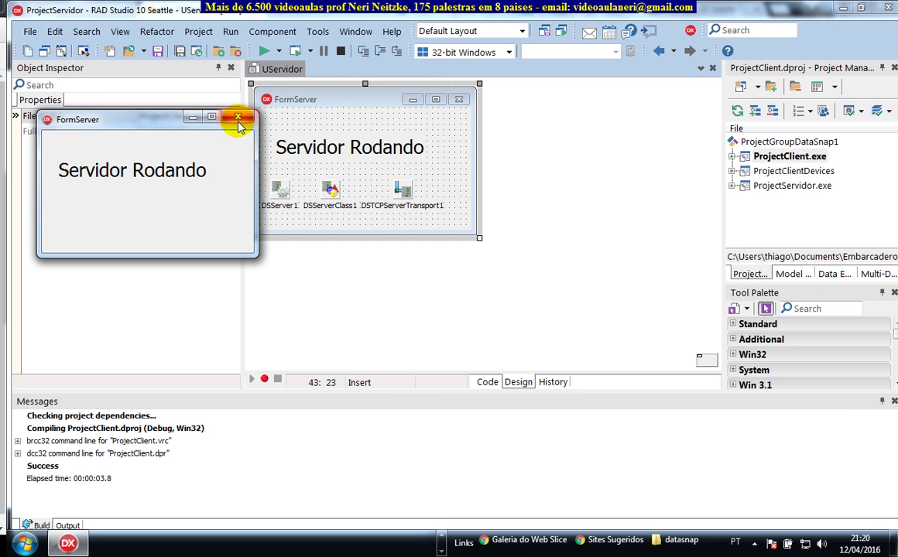
left_click(237, 117)
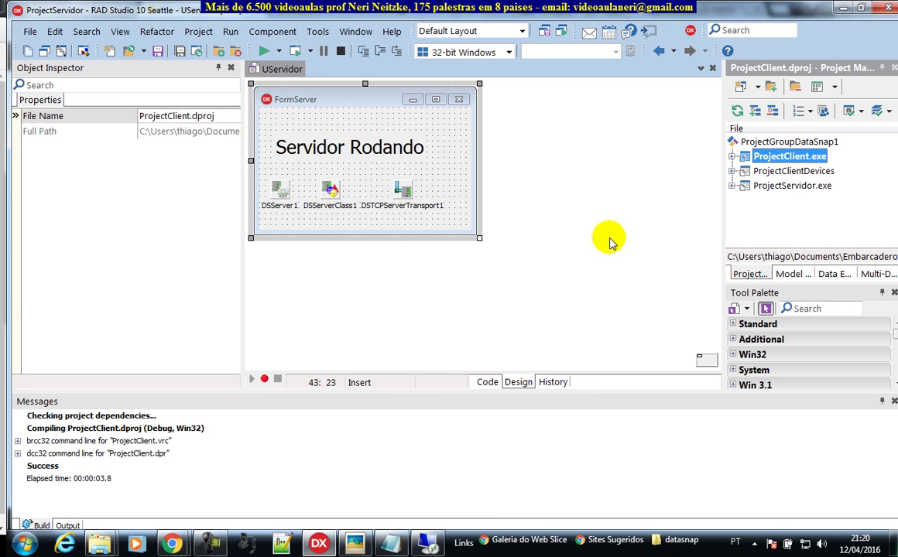
Step: Show the project group in Explorer and browse to Server\Win32\Debug
left_click(770, 144)
right_click(770, 146)
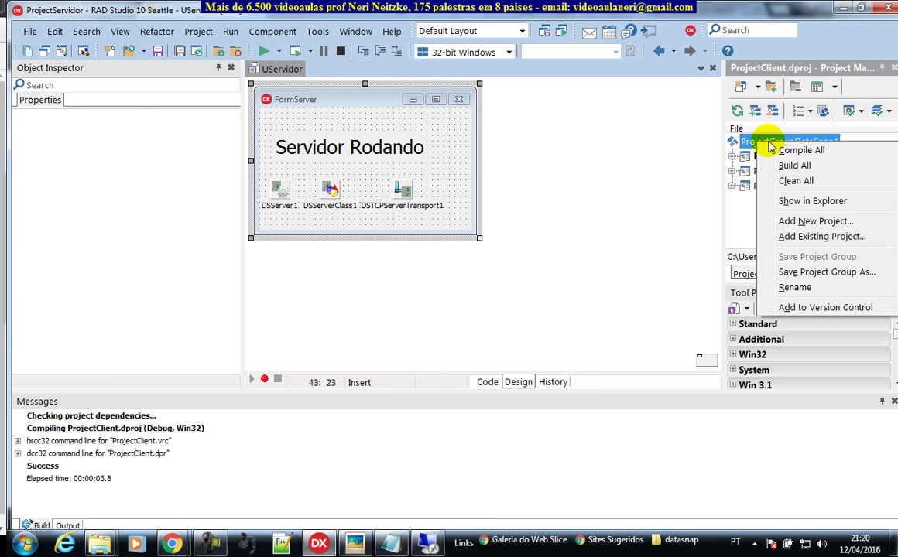
left_click(809, 200)
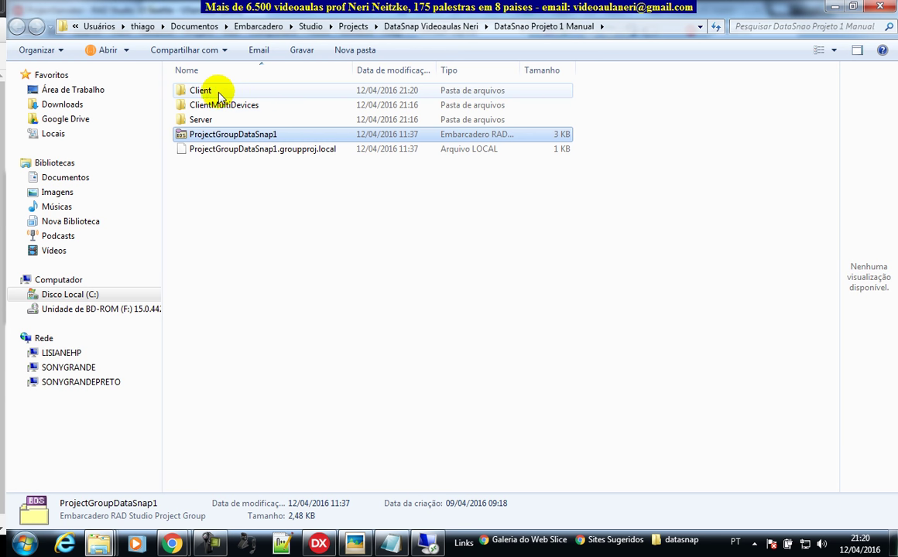
double_click(206, 122)
left_click(206, 123)
double_click(203, 120)
left_click(206, 93)
double_click(203, 91)
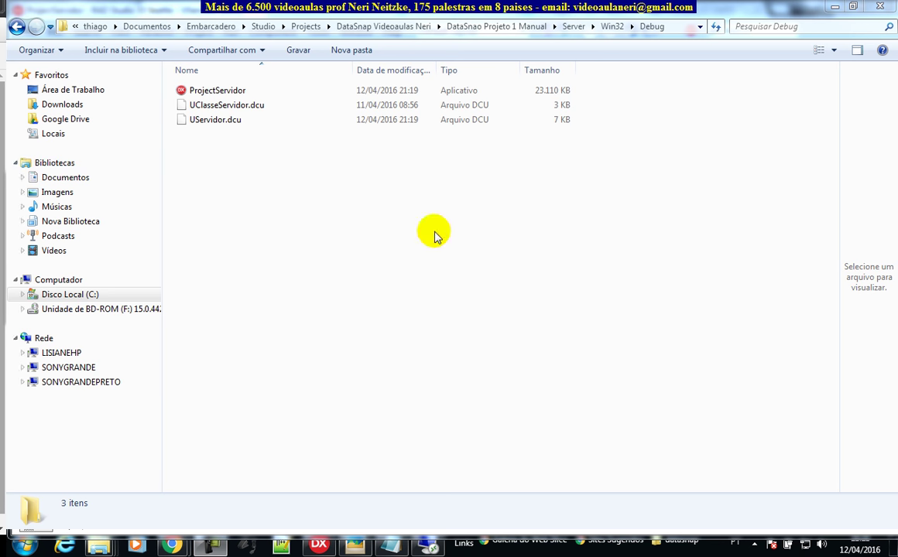
Step: Copy the Debug folder from Win32 and switch to the remote server desktop
left_click(464, 225)
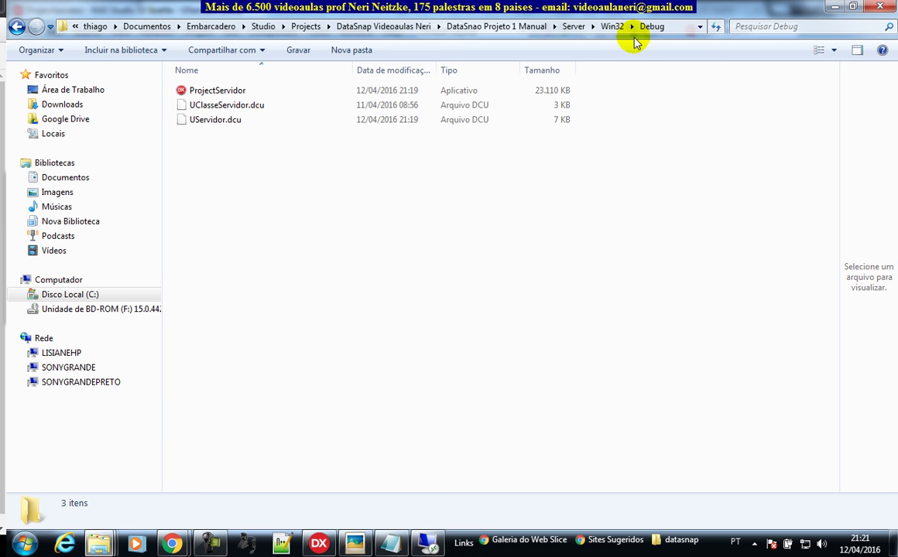
left_click(612, 27)
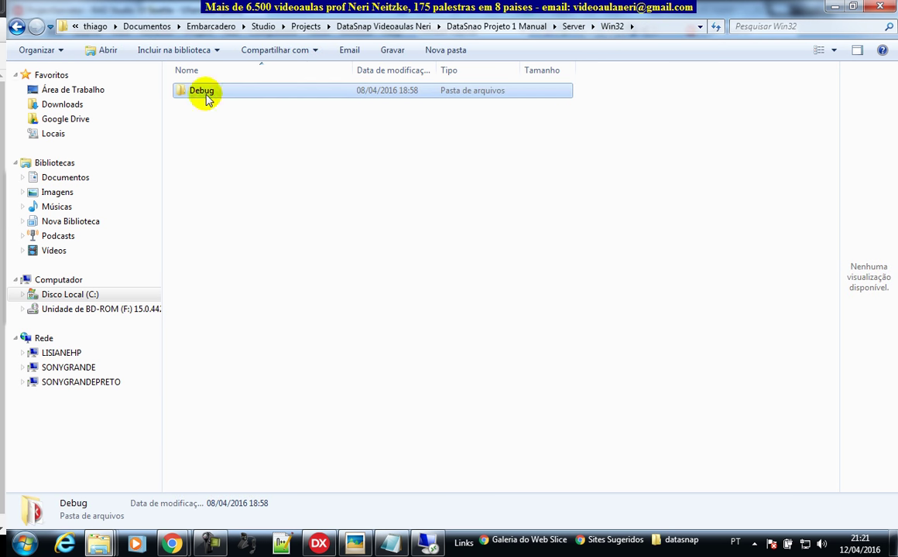
right_click(205, 91)
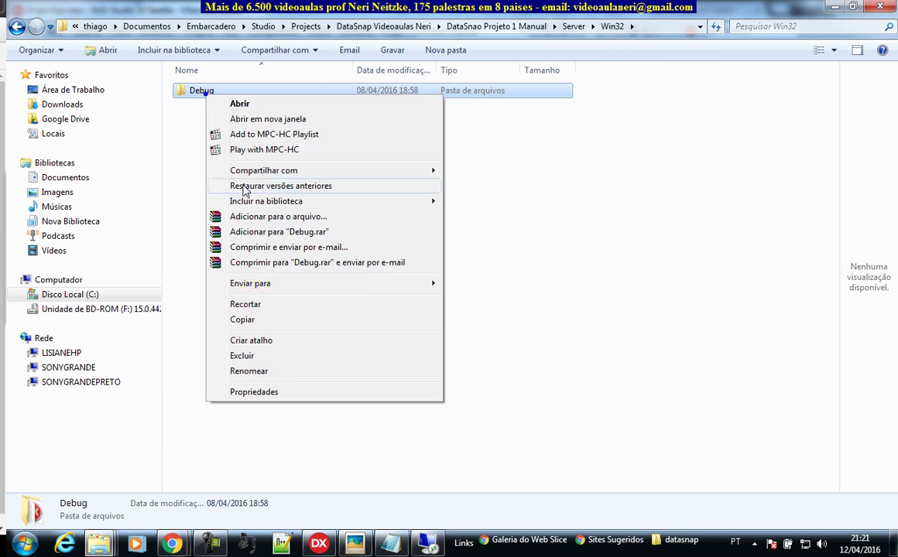
left_click(243, 320)
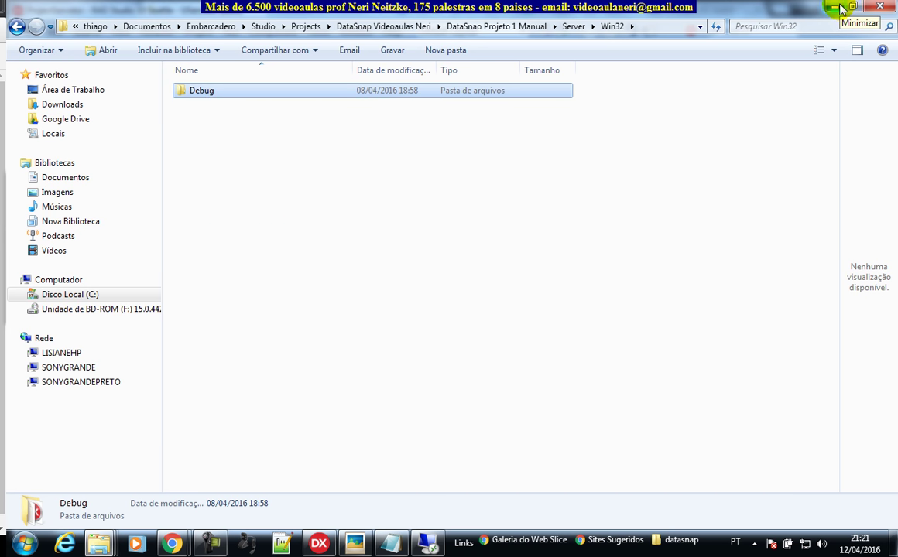
left_click(425, 541)
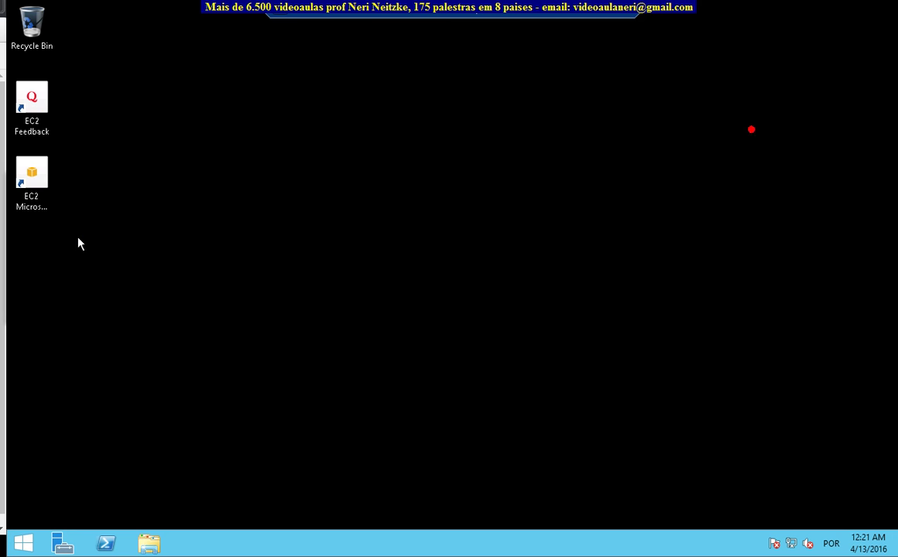
Step: Paste the Debug folder with ProjectServidor.exe onto the remote server's desktop
right_click(45, 243)
left_click(110, 302)
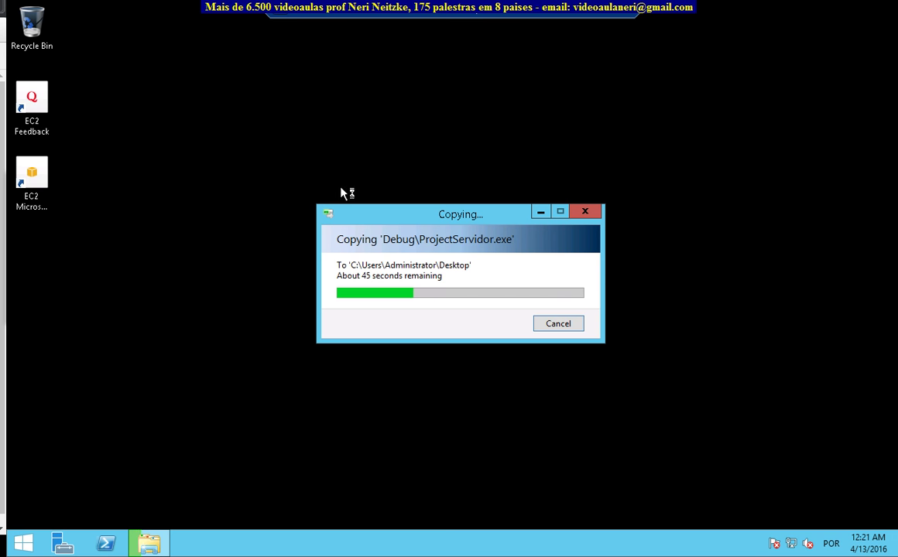
Step: Return to RAD Studio and open ProjectClient's FormClient form in the designer via View Form
key("alt+Tab")
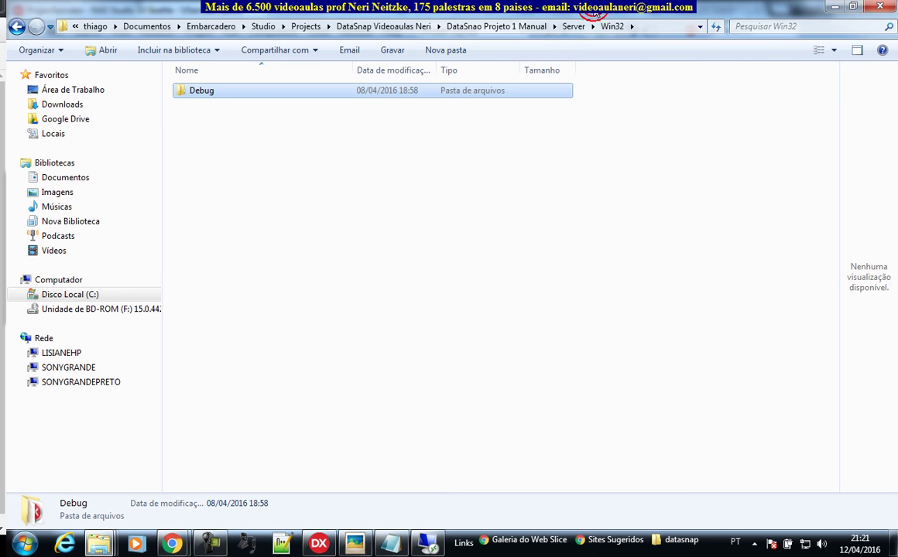
key("alt+Tab")
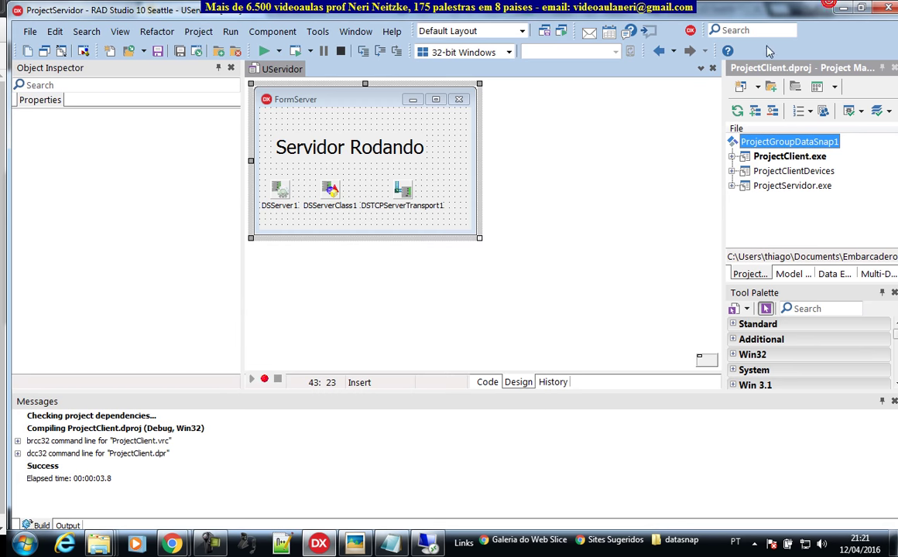
left_click(776, 160)
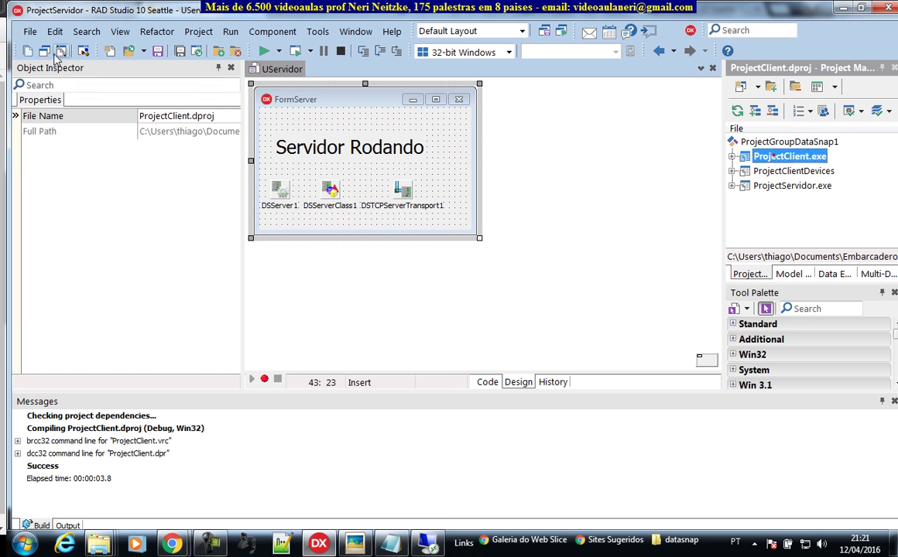
left_click(44, 51)
double_click(354, 176)
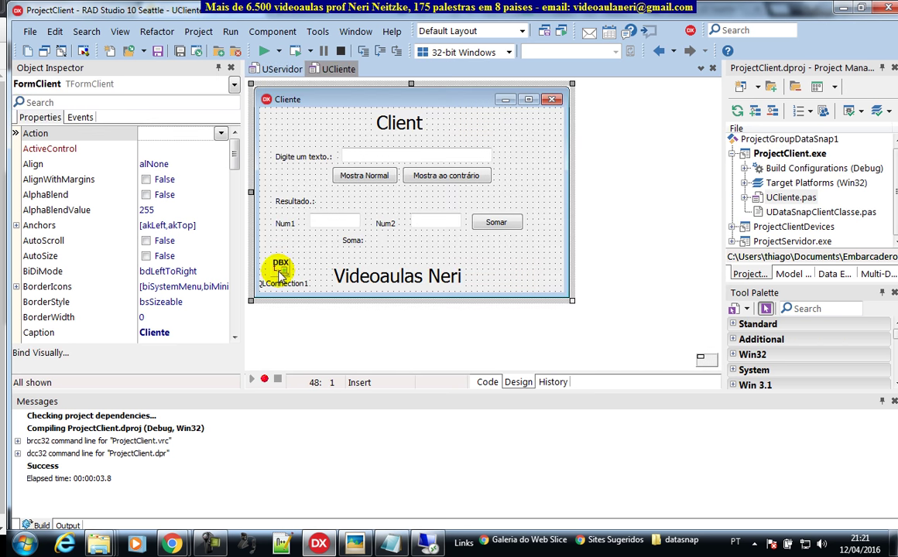
Step: Clear SQLConnection1's HostName property, removing the old IP 54.233.114.123
left_click(280, 265)
left_click_drag(235, 261, 236, 224)
left_click(182, 271)
key("Delete")
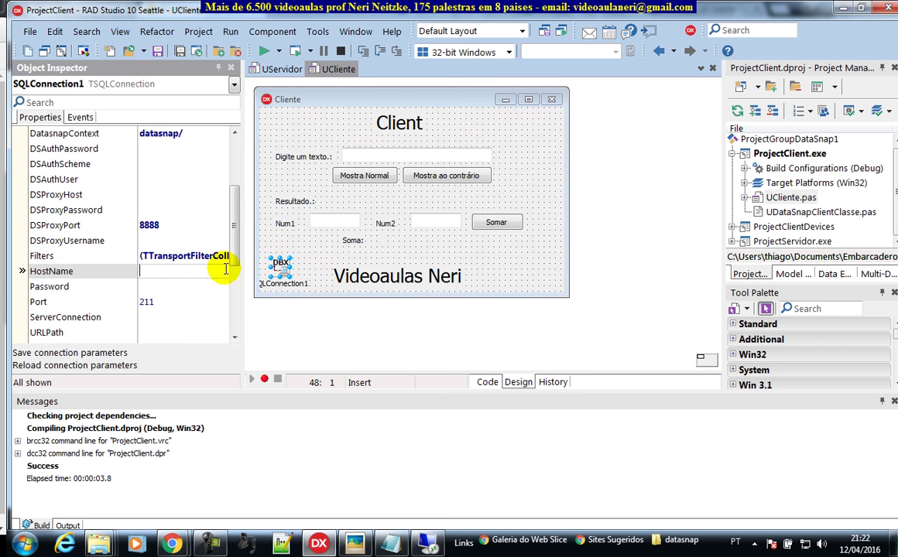
scroll(230, 214, "up", 2)
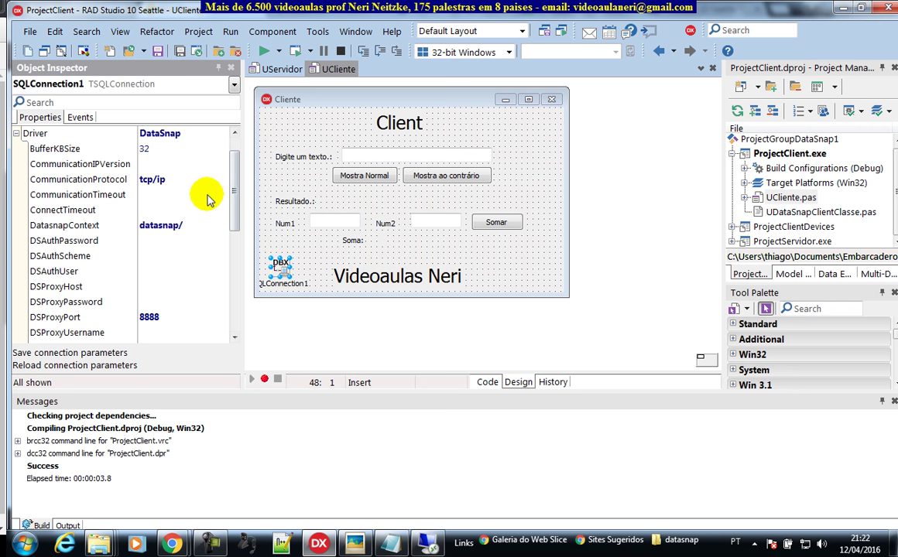
scroll(217, 195, "down", 3)
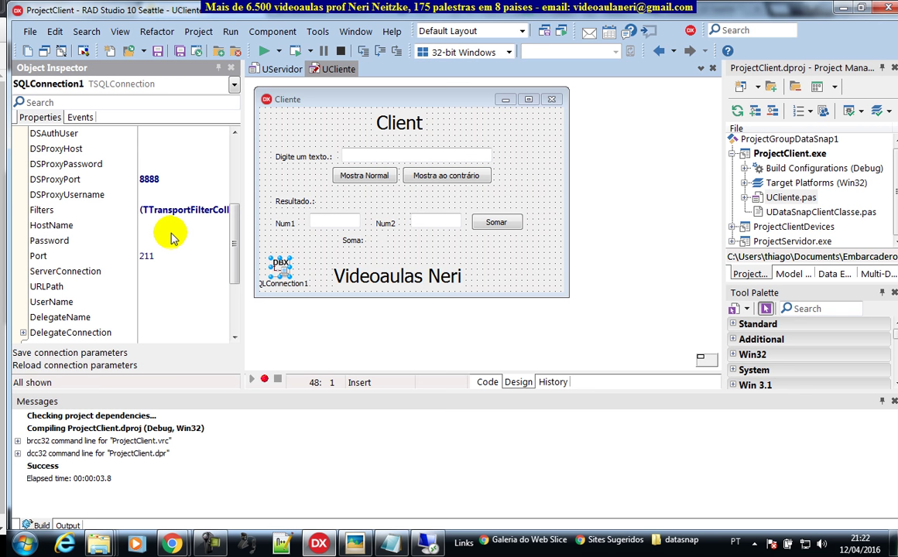
left_click(164, 226)
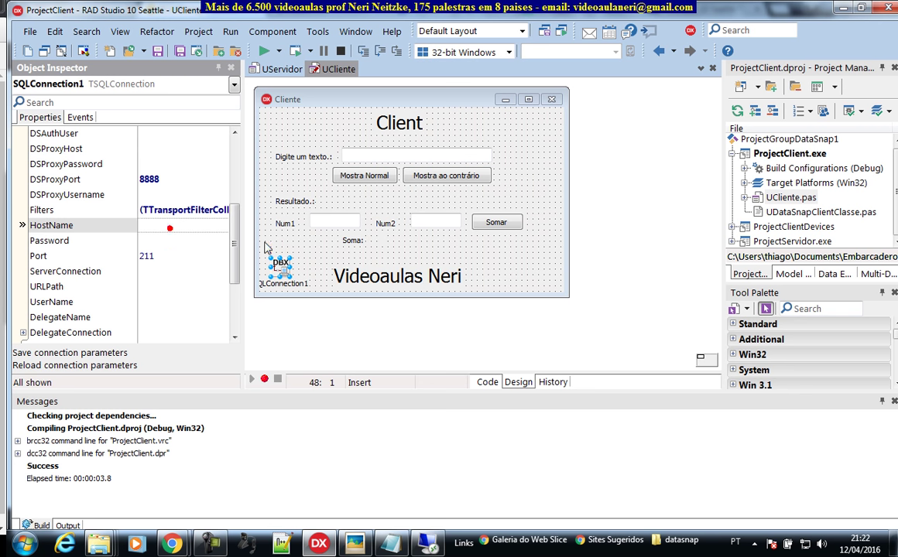
type("loca")
key("BackSpace")
key("BackSpace")
key("BackSpace")
key("BackSpace")
key("BackSpace")
key("BackSpace")
key("BackSpace")
key("BackSpace")
key("BackSpace")
Step: Copy the Elastic IP 54.233.173.141 from the EC2 instance details
mouse_move(172, 541)
left_click(232, 435)
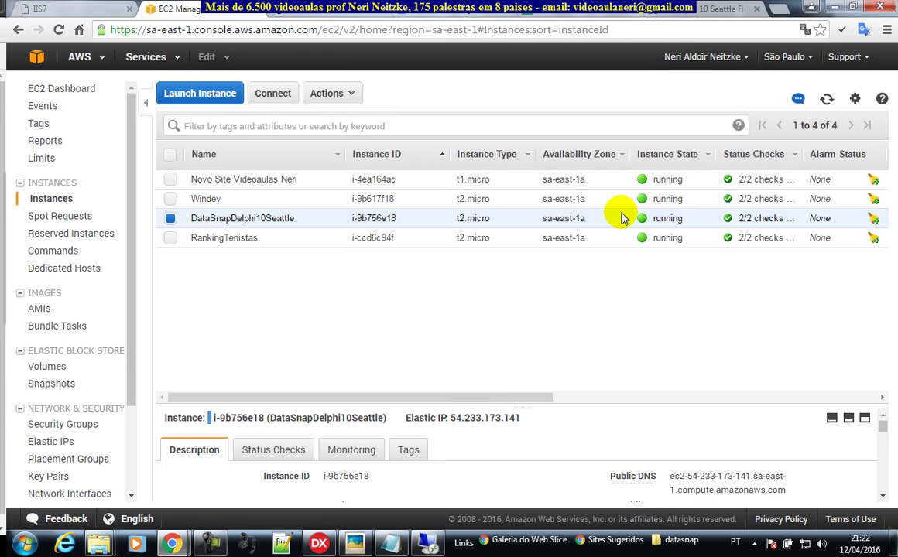
left_click_drag(449, 418, 522, 417)
right_click(511, 422)
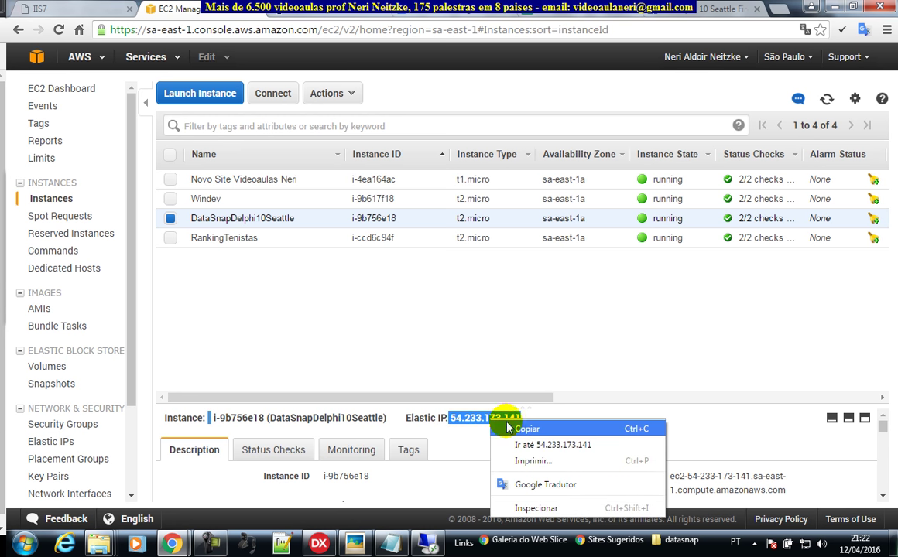
left_click(513, 426)
Step: Paste 54.233.173.141 into SQLConnection1's HostName and remove the leading space
left_click(835, 7)
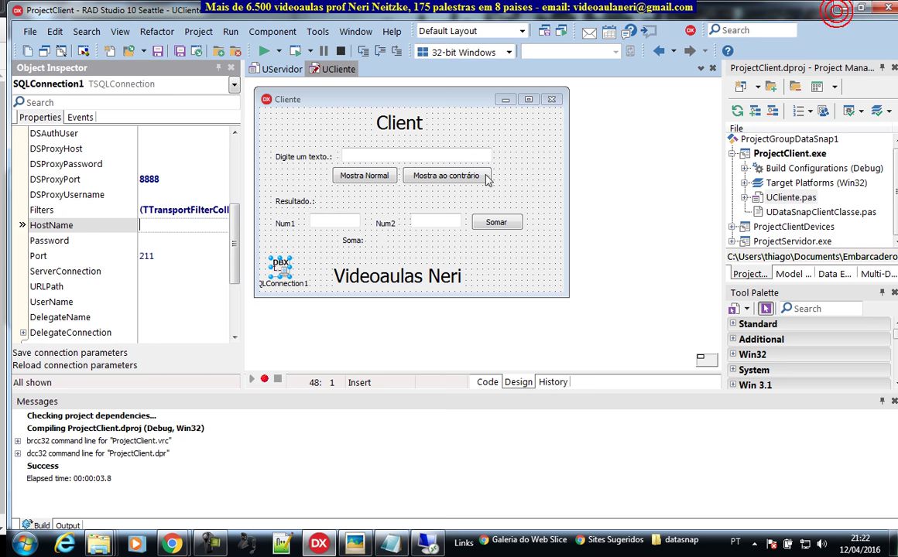
left_click(167, 225)
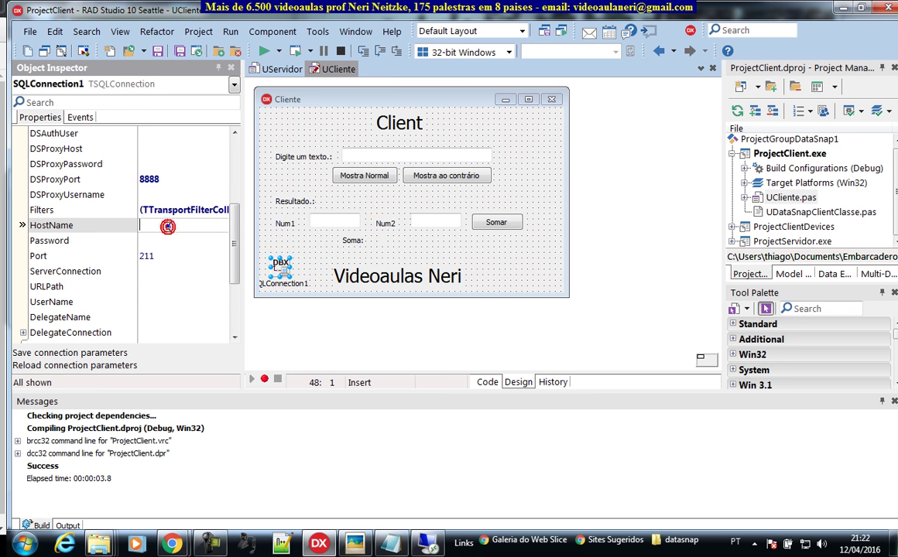
right_click(167, 226)
left_click(203, 287)
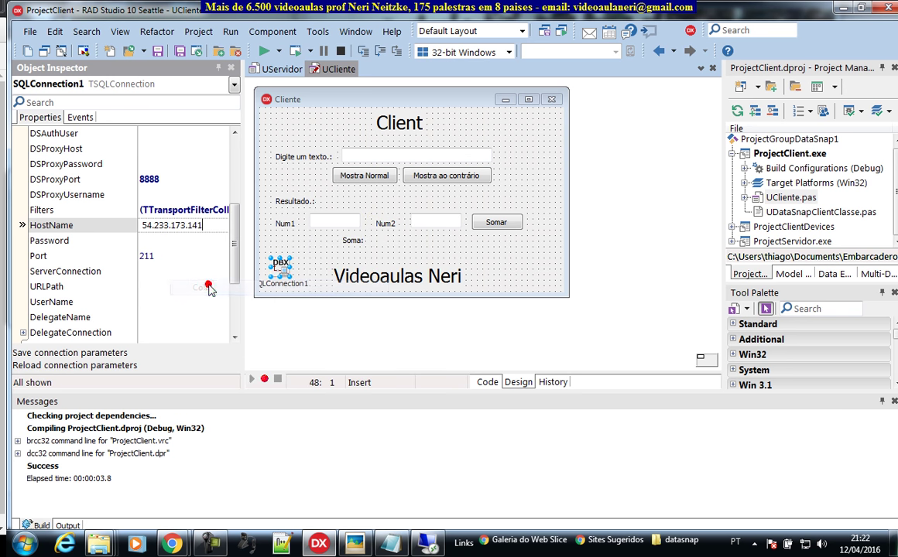
left_click(143, 225)
key("BackSpace")
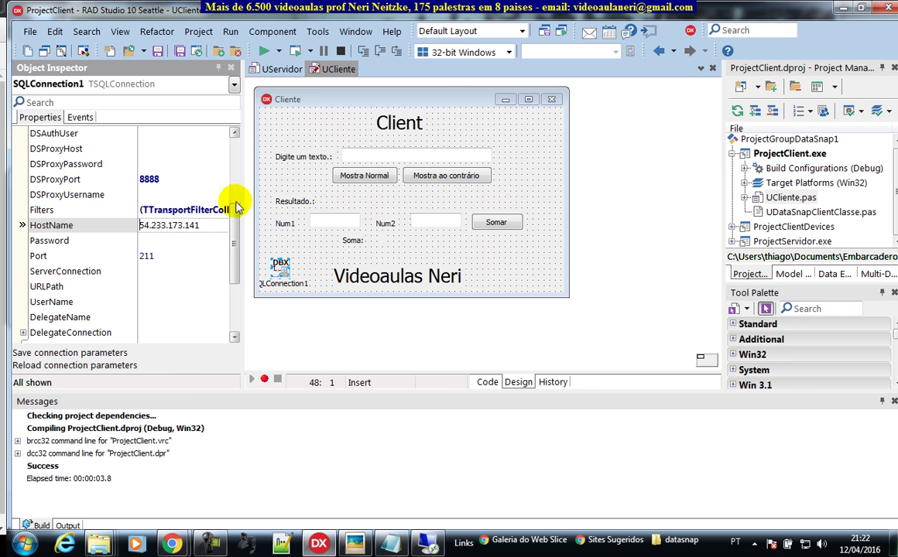
Step: Collapse the Driver properties and tick Connected to test the server connection
scroll(234, 194, "up", 4)
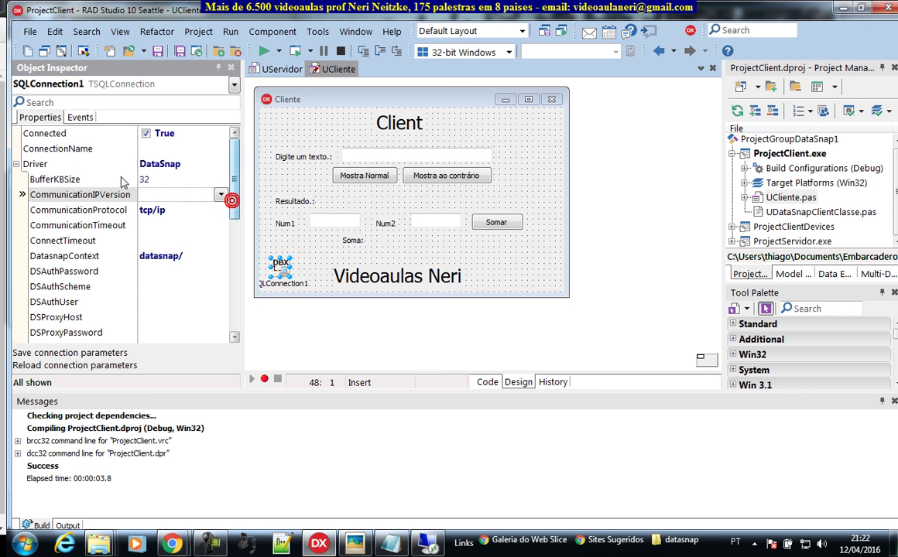
left_click(21, 185)
left_click(15, 165)
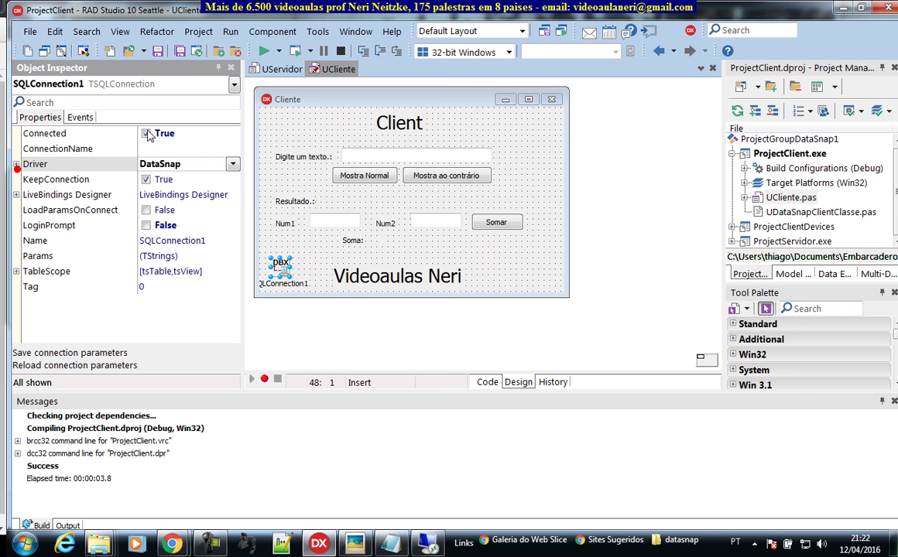
left_click(145, 135)
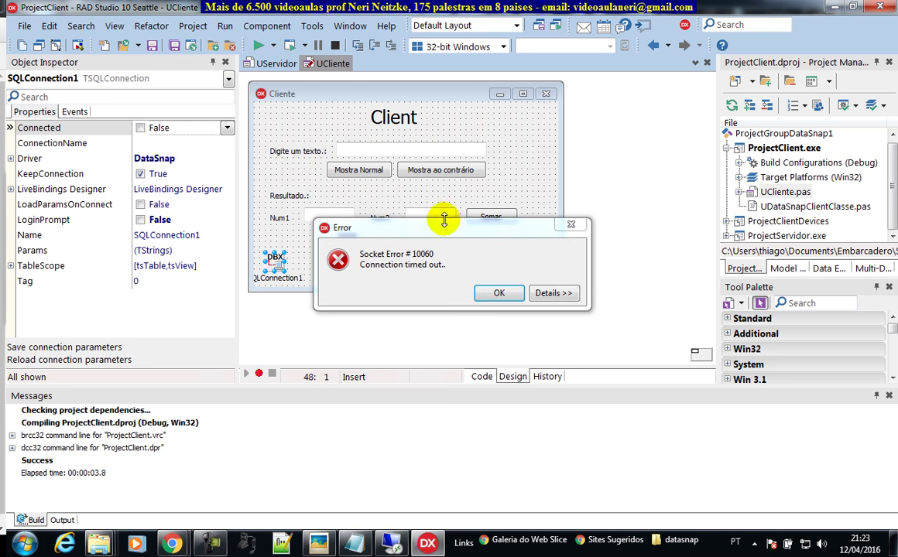
Step: Dismiss the Socket Error 10060 timeout and move the Debug folder on the remote server desktop
left_click(499, 294)
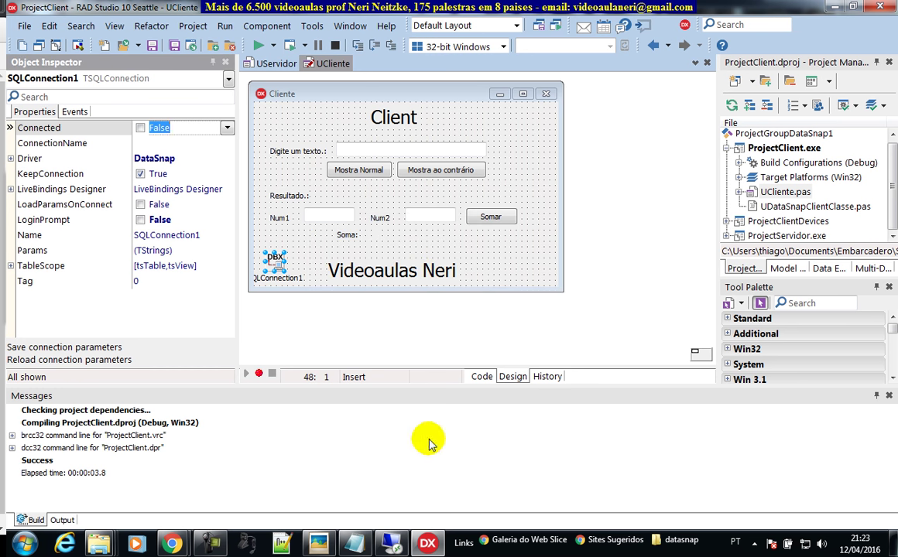
left_click(391, 534)
left_click_drag(81, 249, 33, 268)
Step: Launch ProjectServidor from the server's Debug folder and move its Servidor Rodando window aside
left_click(74, 261)
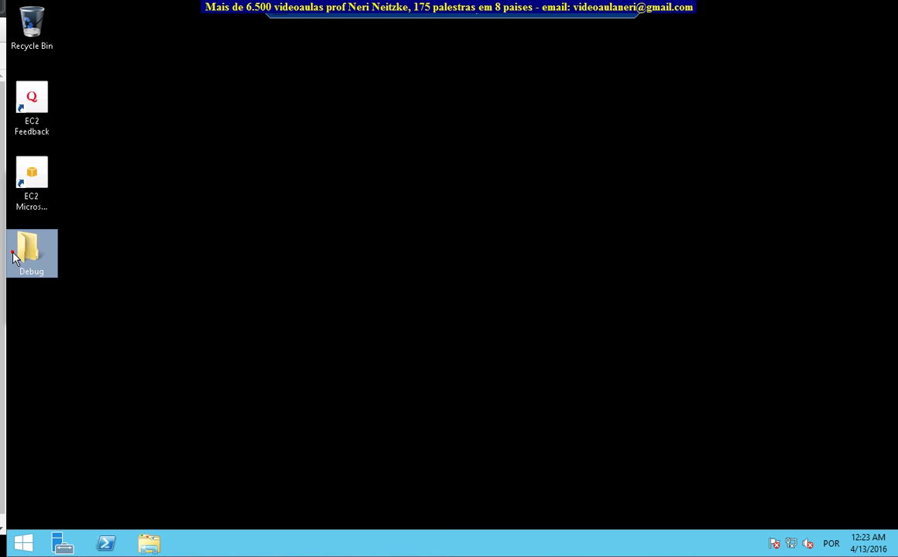
double_click(16, 256)
left_click(367, 220)
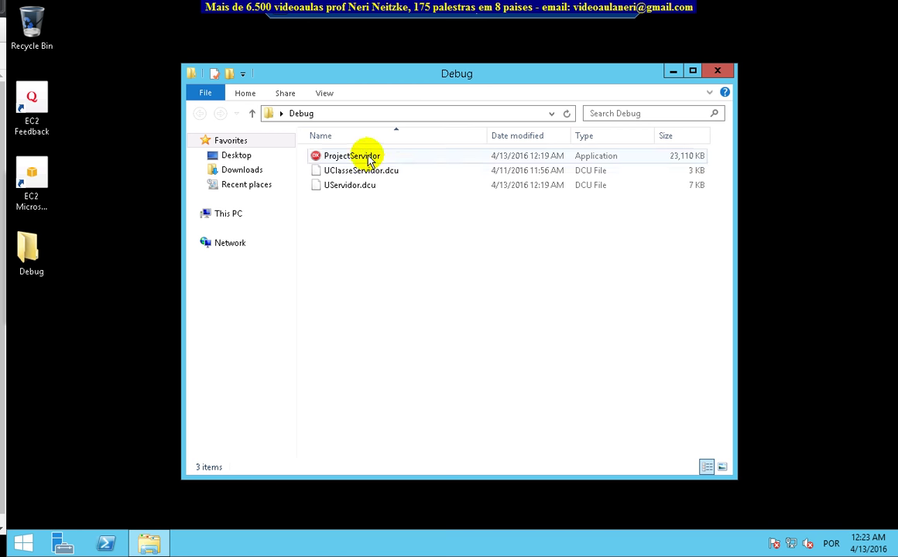
left_click(370, 159)
double_click(376, 159)
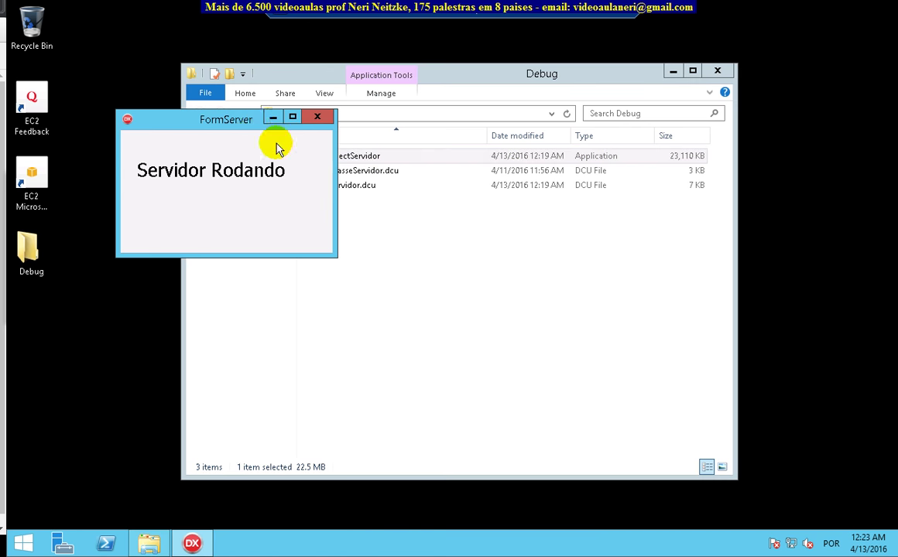
left_click_drag(237, 117, 478, 259)
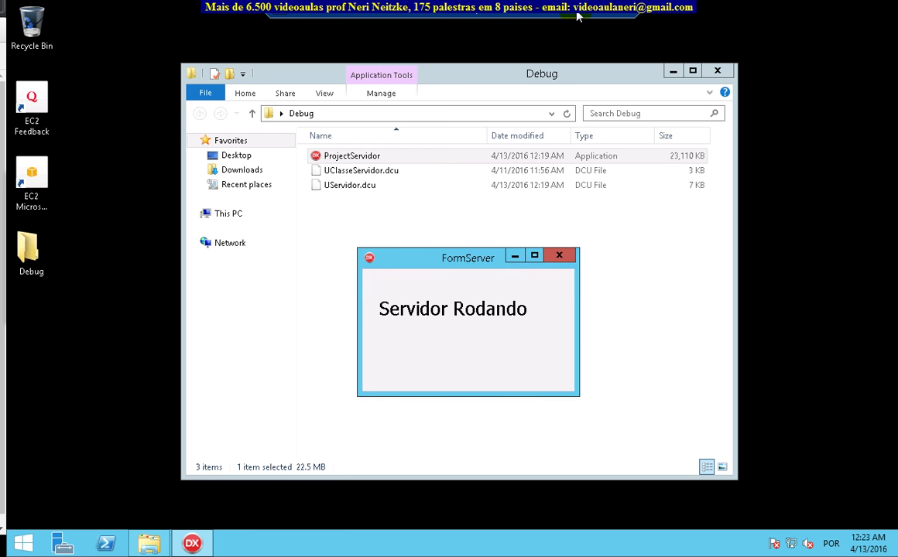
left_click(534, 14)
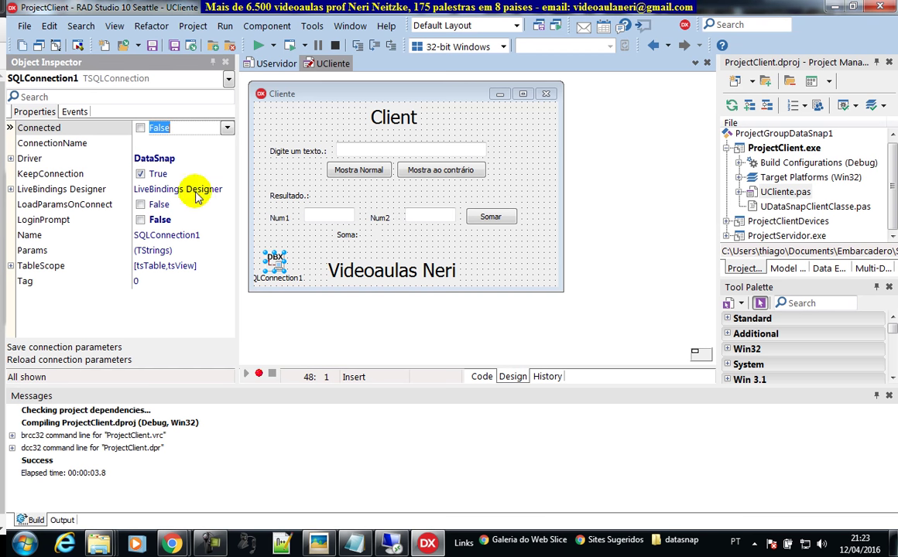
Step: Tick SQLConnection1's Connected checkbox, then close the remote Servidor Rodando window
left_click(140, 130)
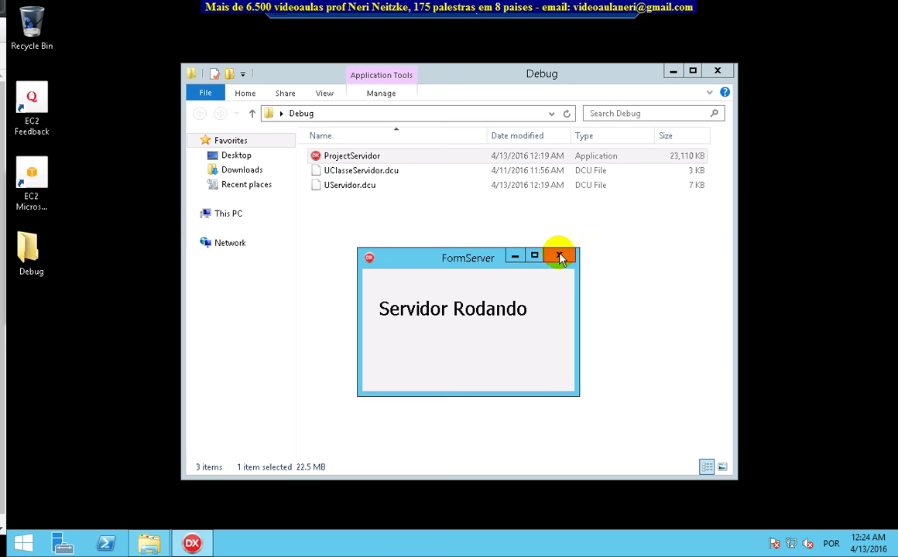
left_click(562, 255)
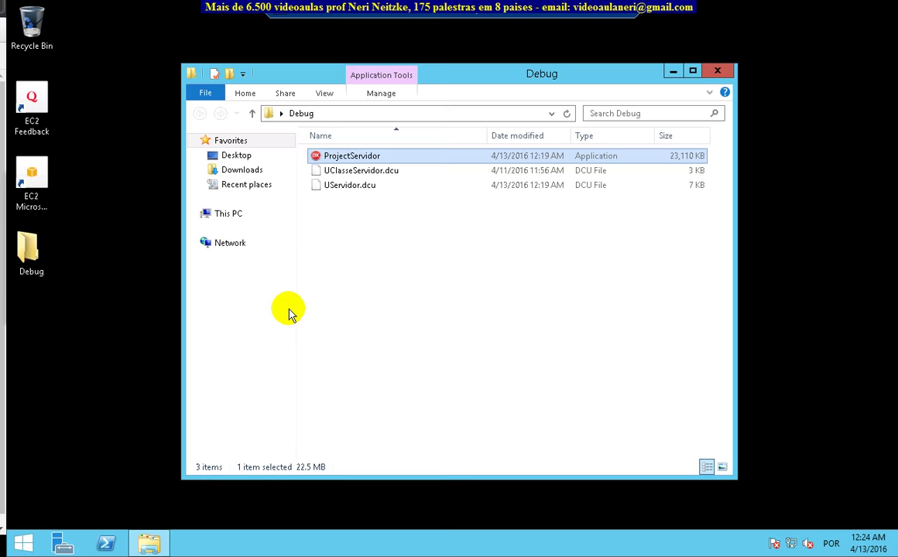
Step: Open Windows Firewall from the server's Control Panel in large-icon view
left_click(20, 548)
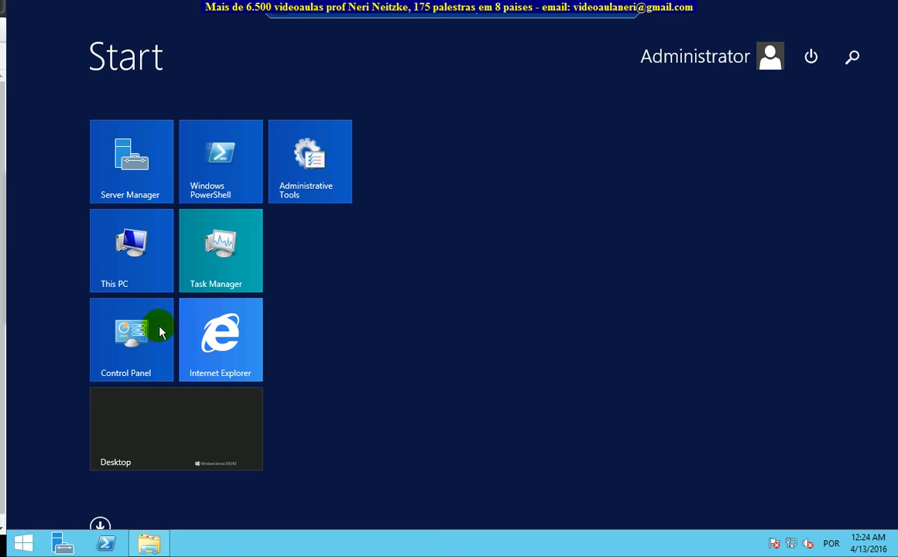
left_click(159, 329)
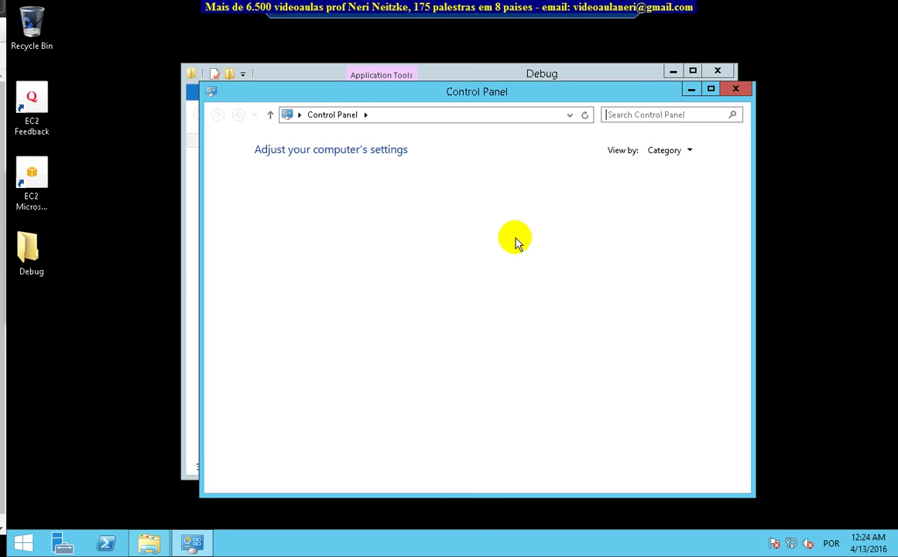
left_click(692, 153)
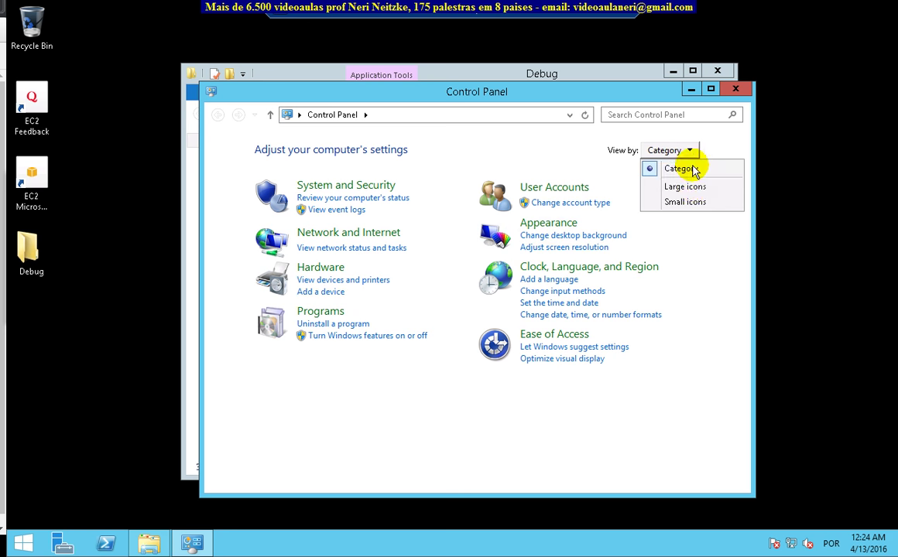
left_click(689, 186)
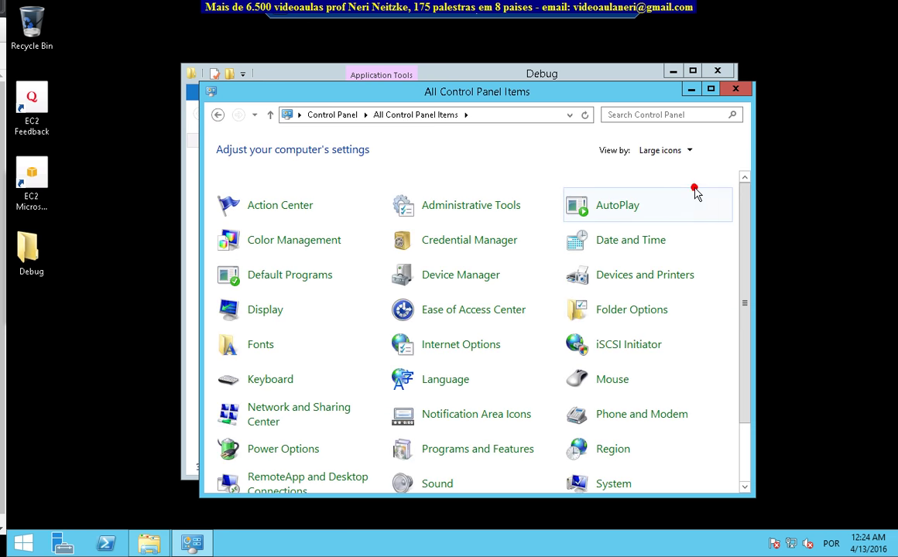
left_click(710, 92)
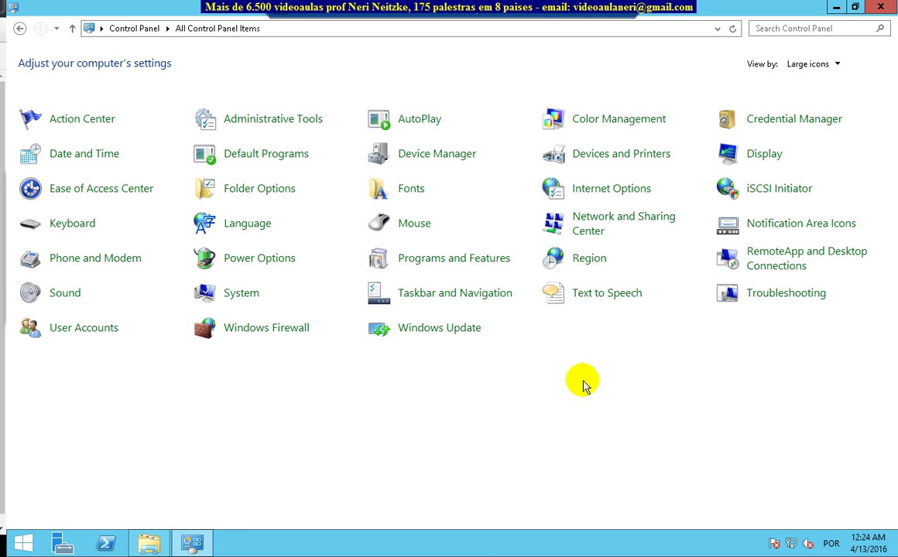
left_click(262, 331)
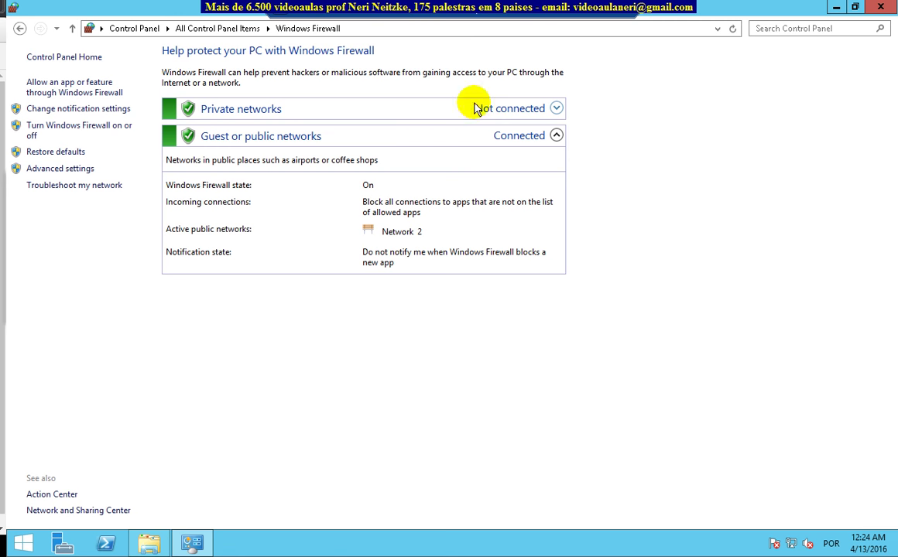
Step: Turn off the firewall for private and public networks and relaunch ProjectServidor
left_click(77, 128)
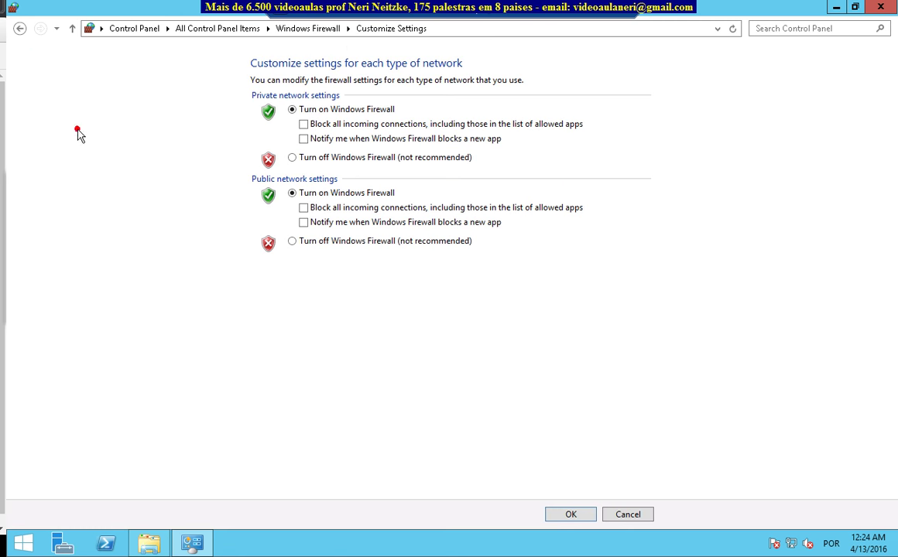
left_click(292, 241)
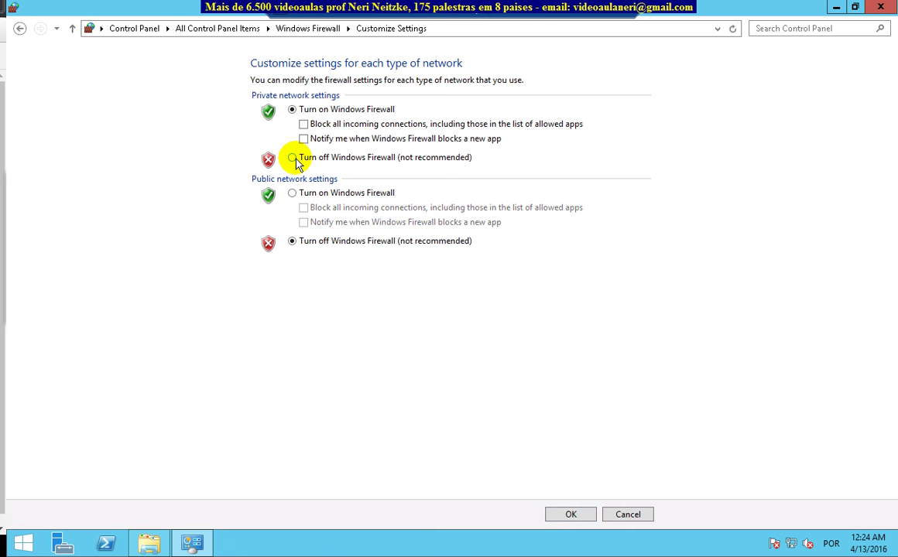
left_click(292, 157)
left_click(571, 514)
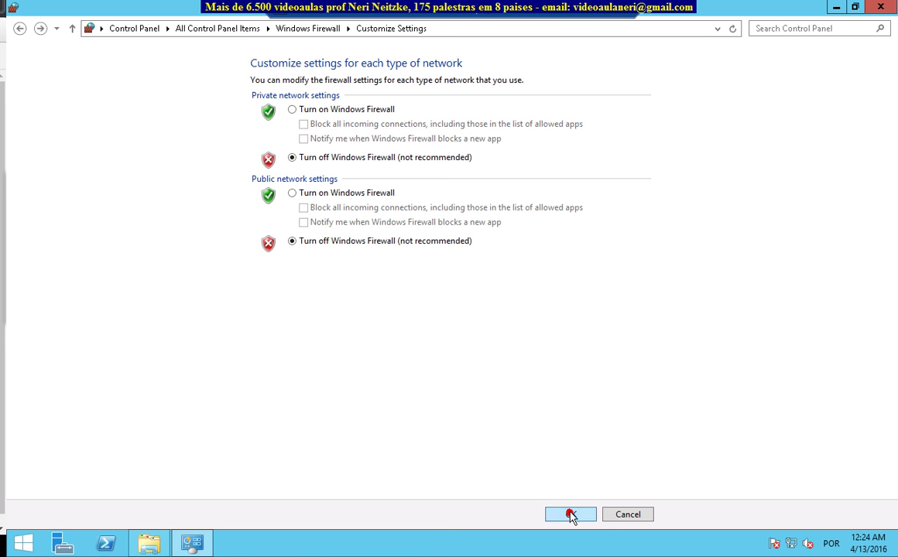
left_click(875, 9)
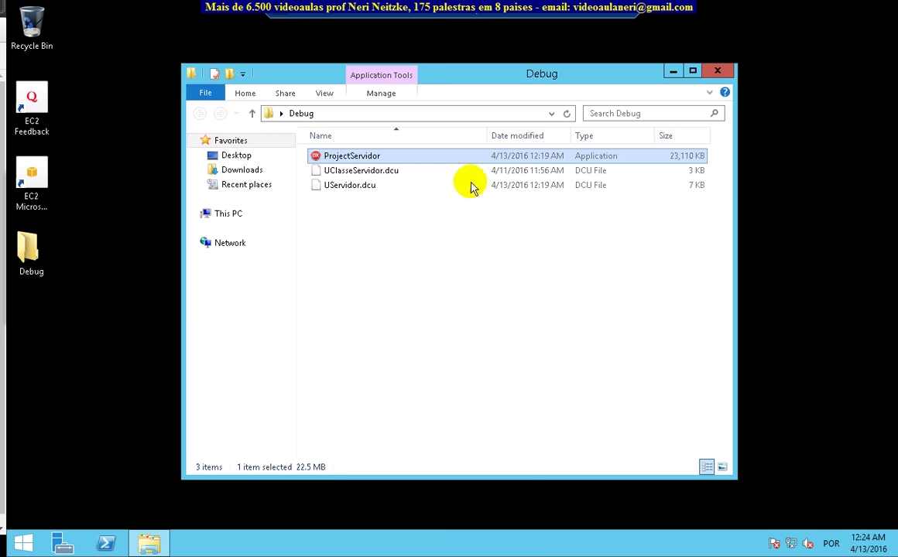
double_click(356, 156)
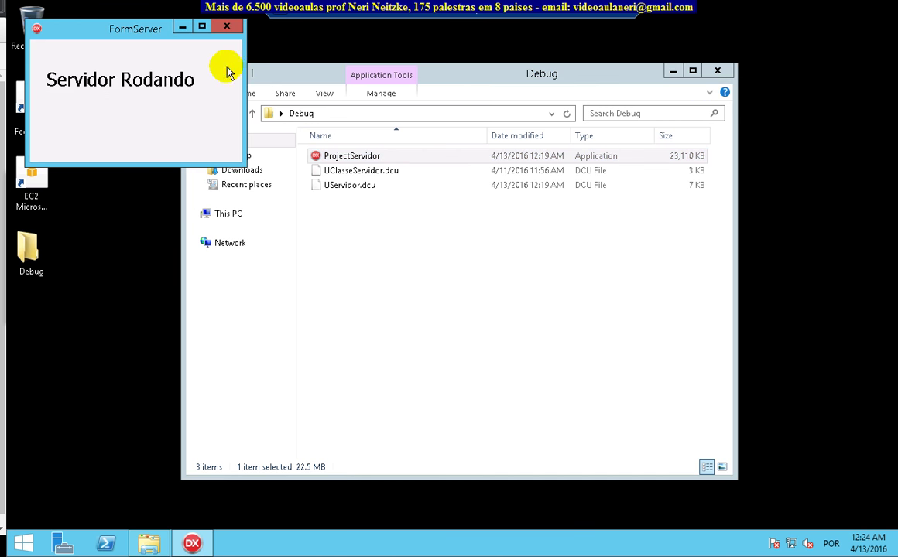
left_click_drag(143, 38, 547, 270)
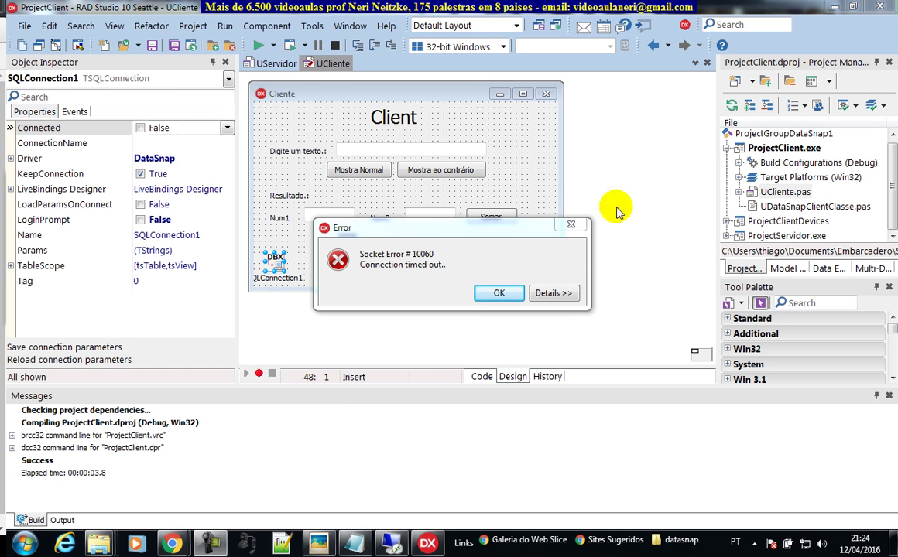
Step: Dismiss the timeout error and set SQLConnection1's Connected property to True
left_click(496, 296)
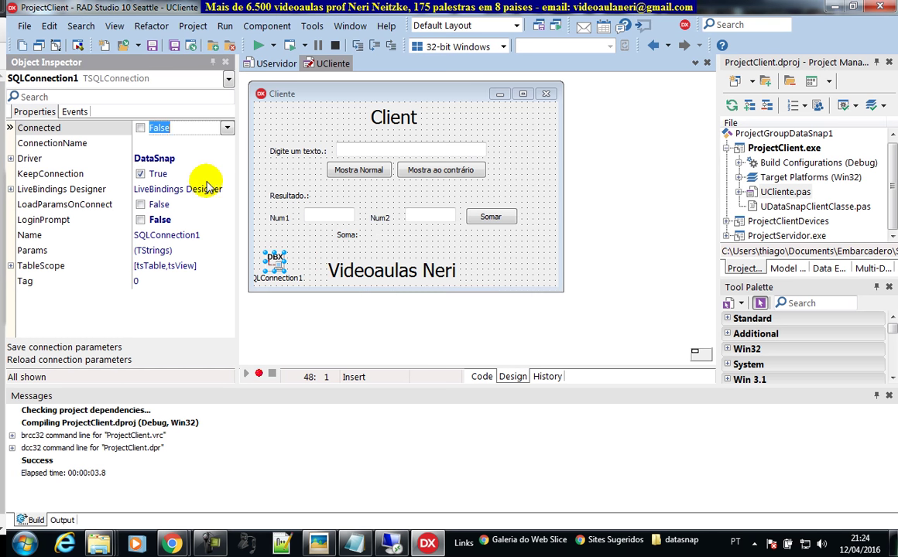
left_click(137, 128)
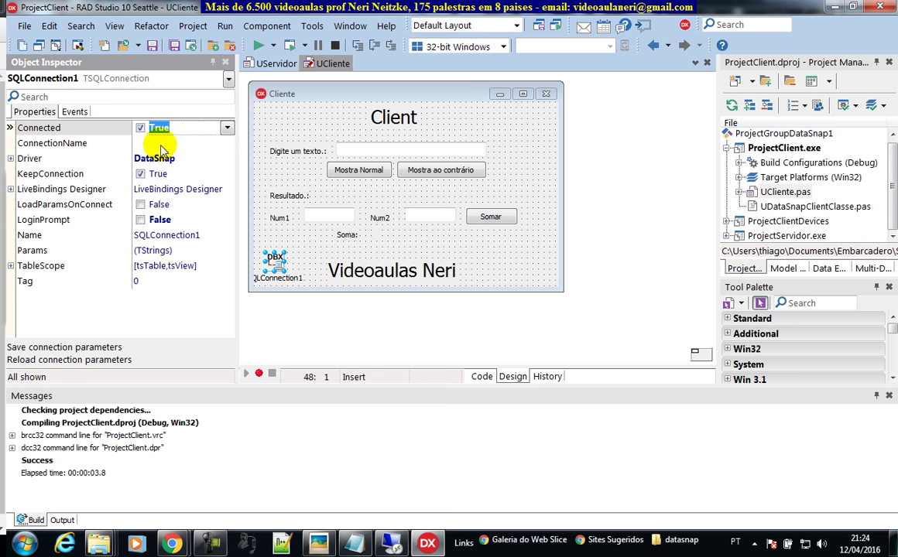
left_click(518, 151)
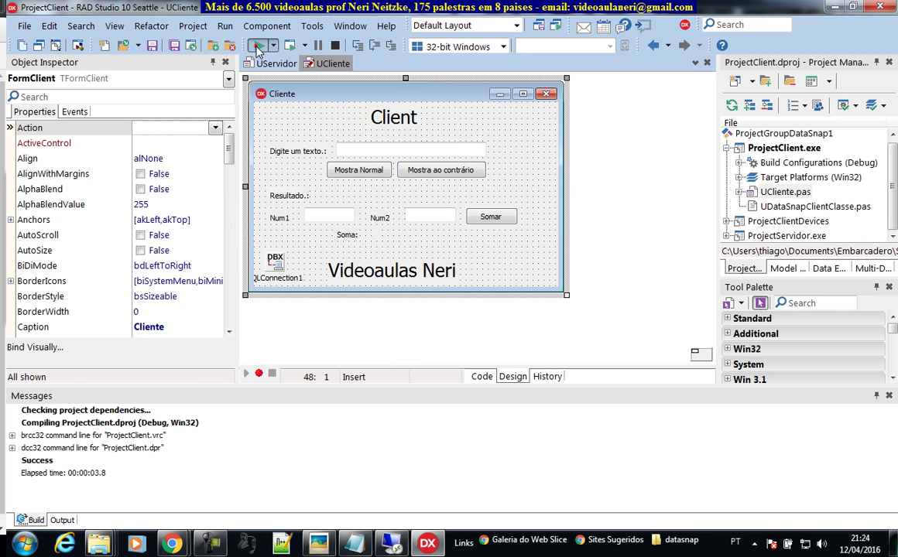
Step: Run the client, enter a full name, and show it normally and reversed
left_click(257, 47)
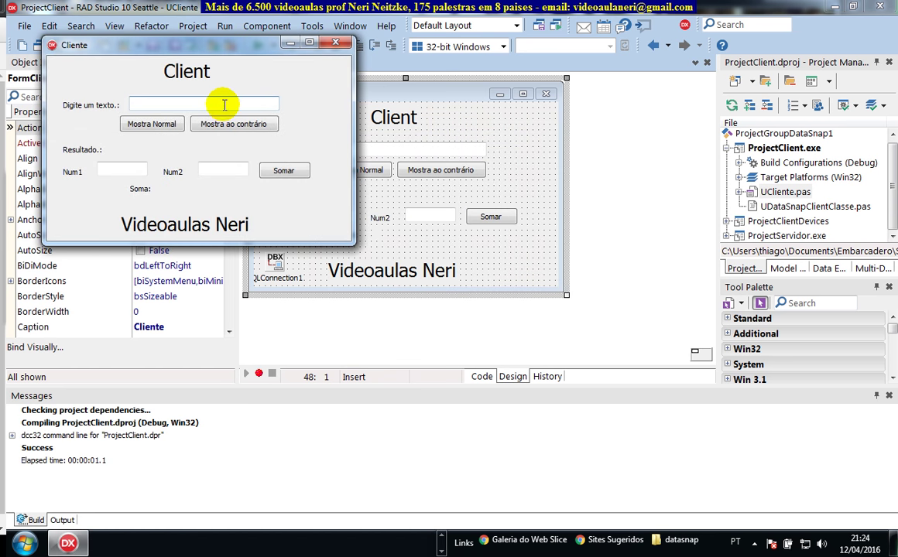
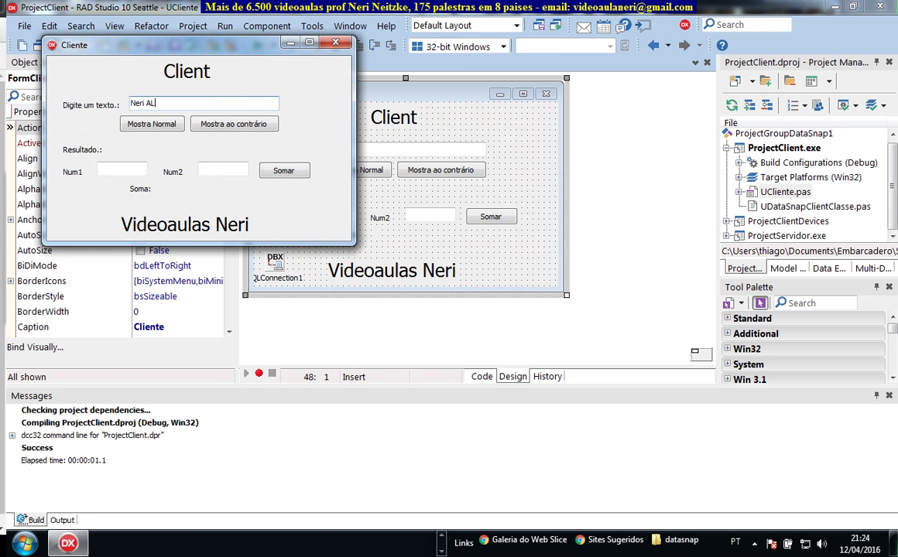
left_click(161, 127)
left_click(224, 124)
Step: Add 56 and 54 with Somar to get a Soma of 110
left_click(99, 169)
type("56")
left_click(212, 170)
type("54")
left_click(284, 172)
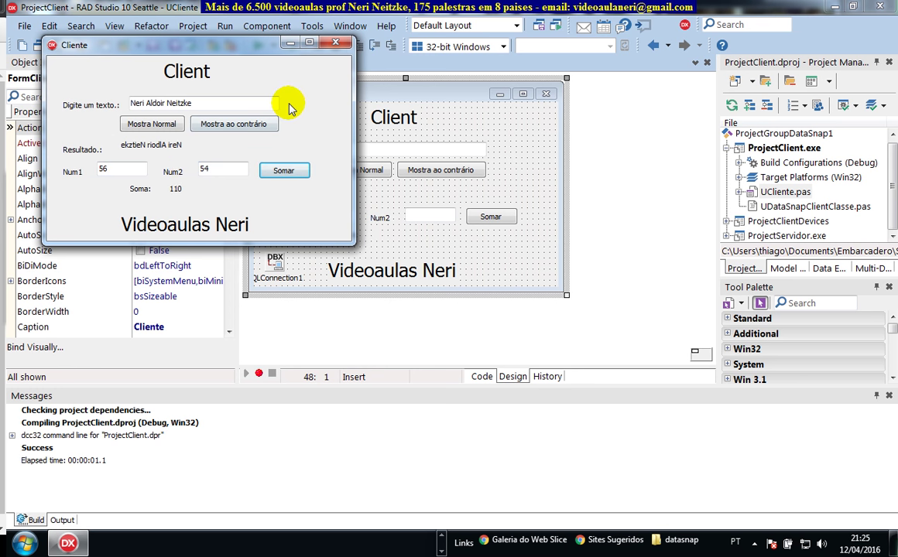
left_click_drag(221, 45, 586, 206)
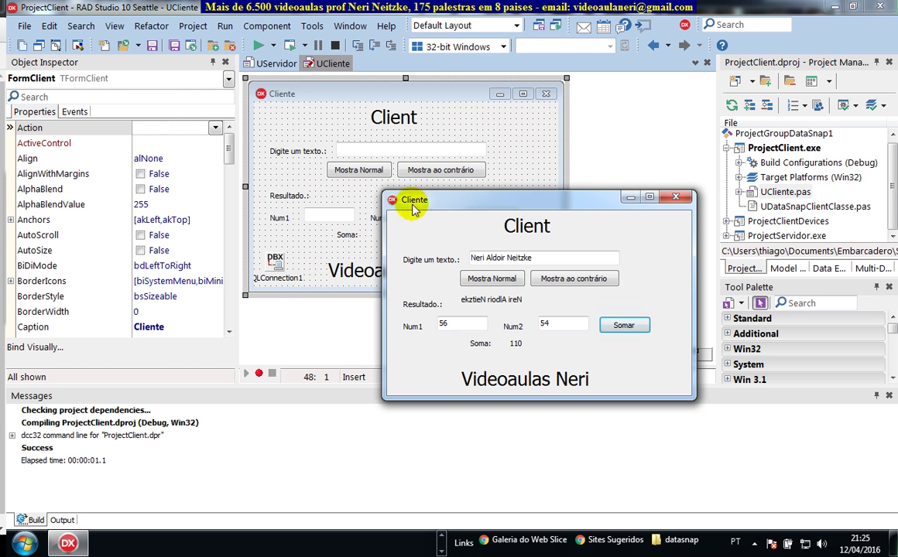
Step: Check the AWS EC2 instances console in Chrome, then return to the remote server and centre the Servidor Rodando window
left_click(443, 540)
mouse_move(243, 544)
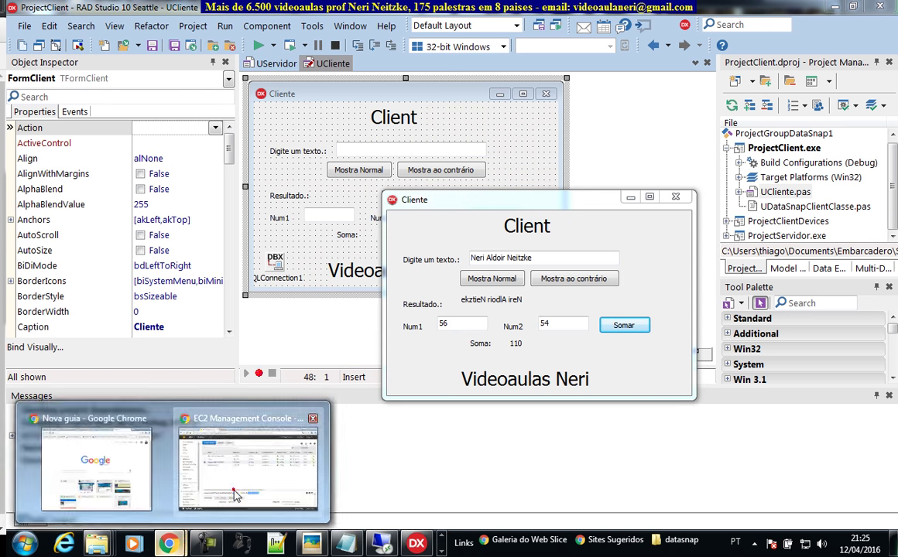
left_click(229, 460)
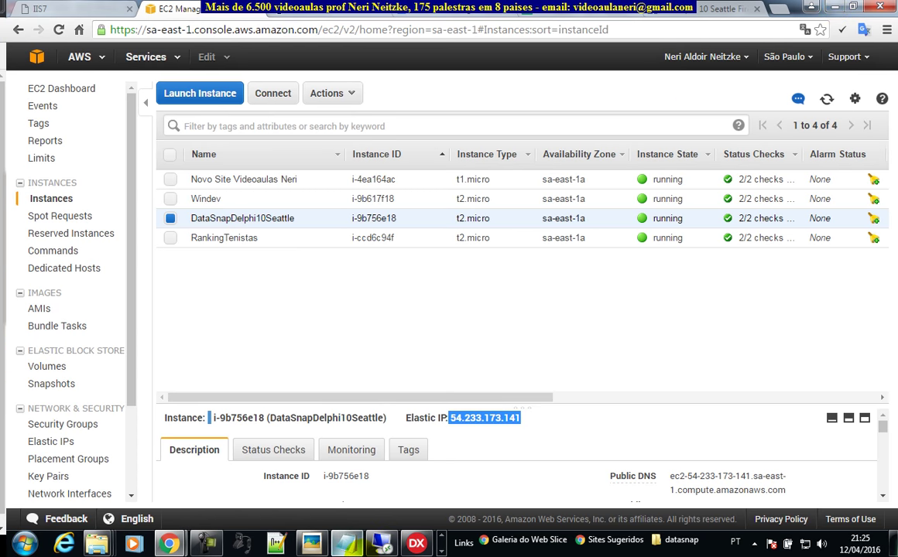
left_click(379, 544)
left_click_drag(504, 263, 401, 258)
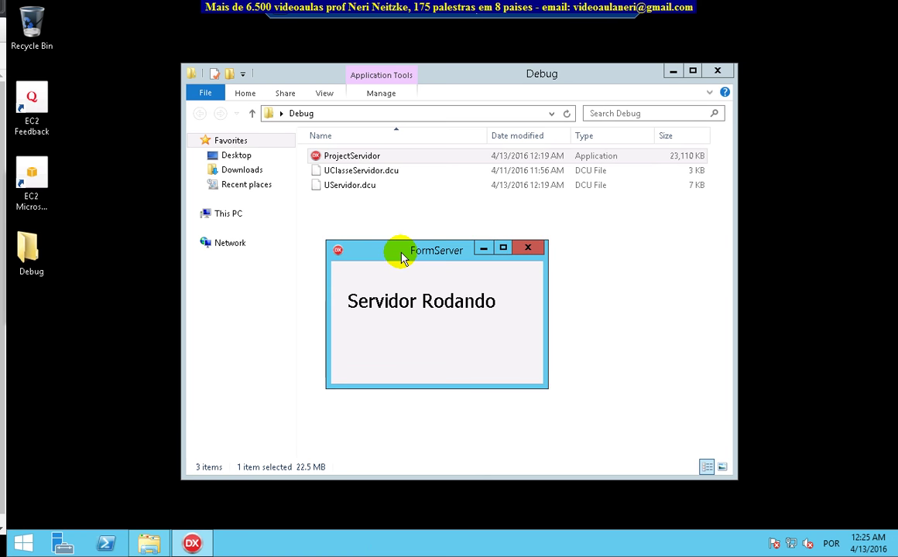